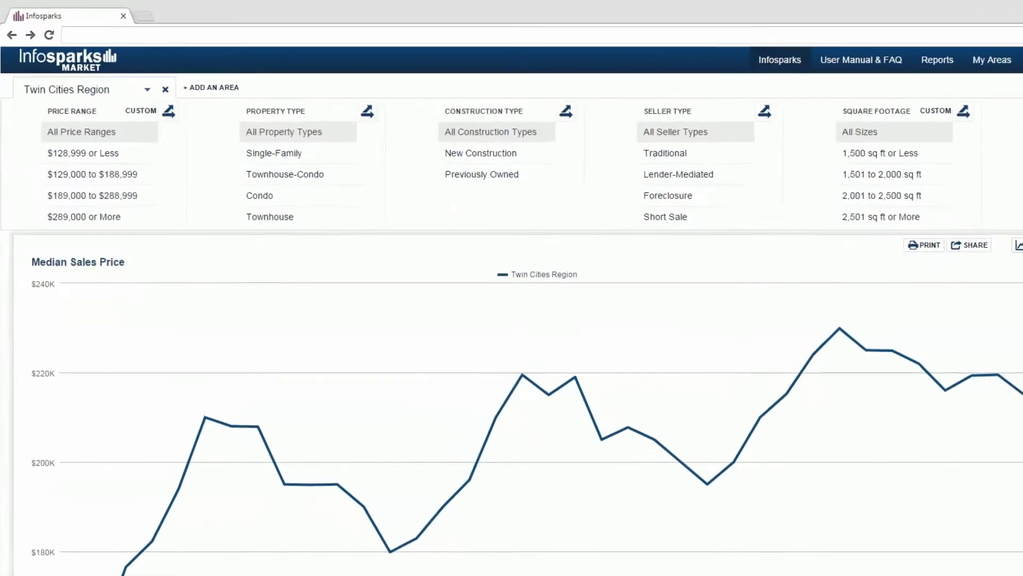
# Step: Search 'Battle' and chart Battle Creek - Highwood in place of the Twin Cities Region
pyautogui.click(193, 113)
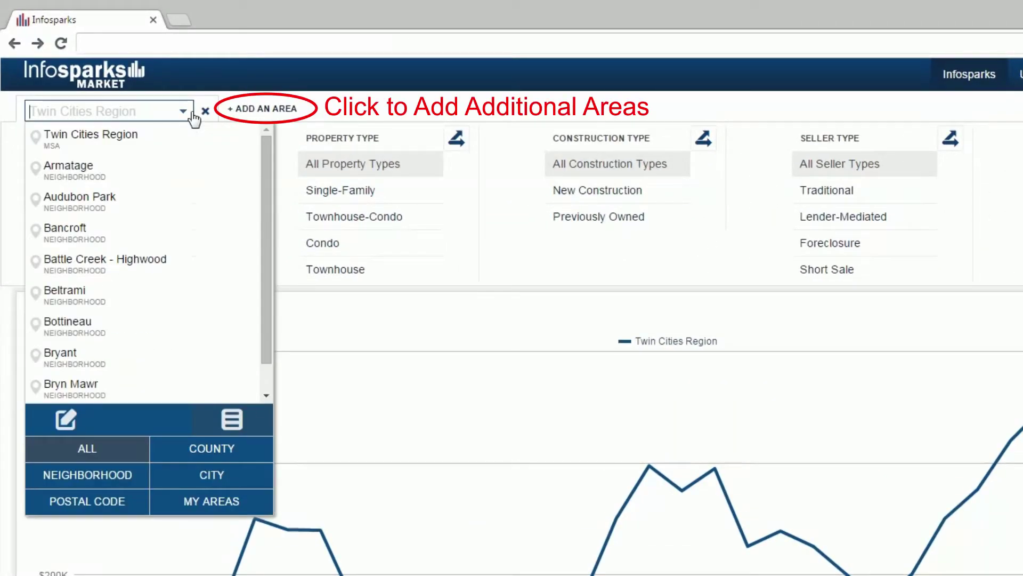
pyautogui.write('Battle')
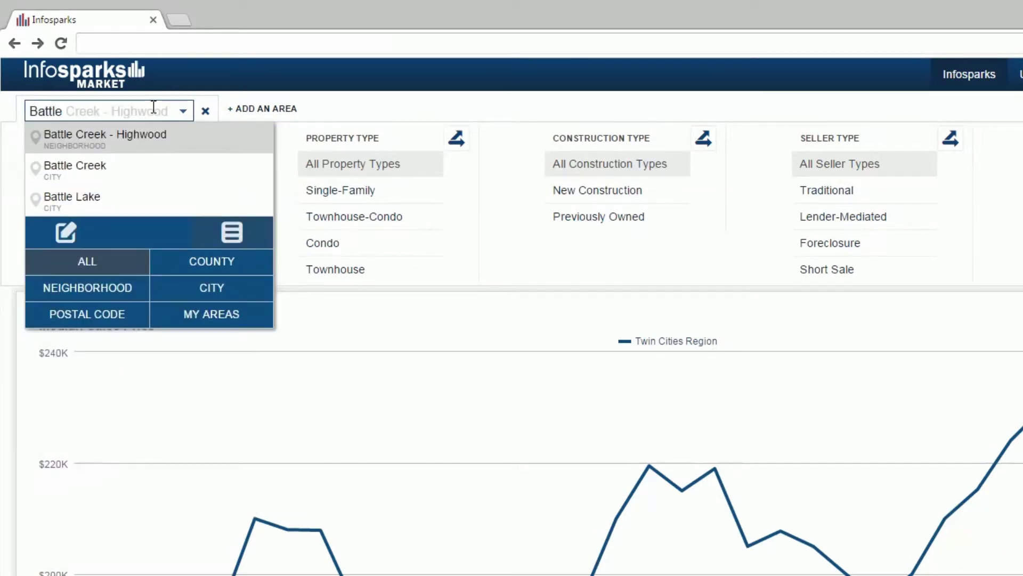
pyautogui.click(137, 141)
pyautogui.scroll(-8, 134, 233)
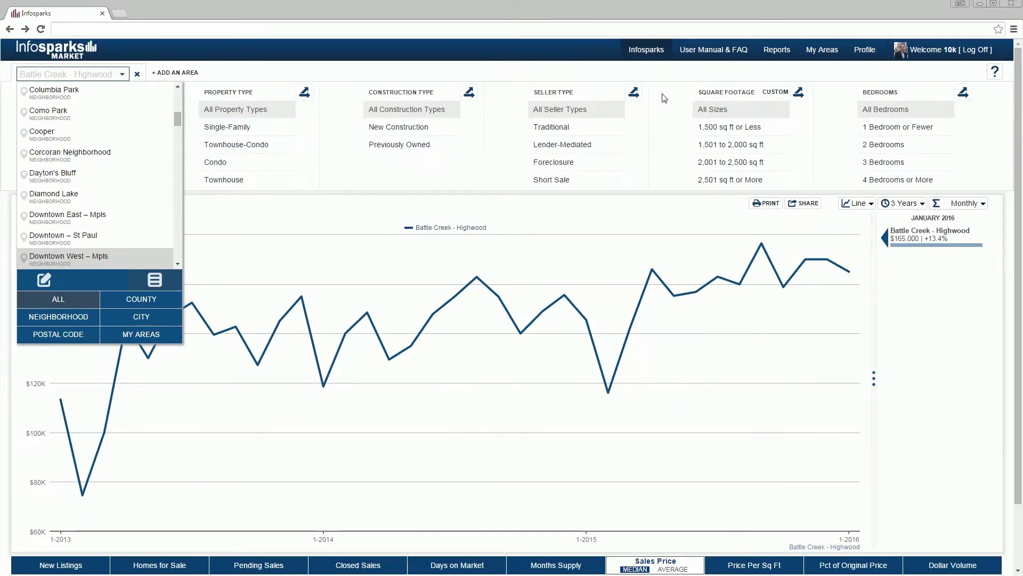
pyautogui.click(663, 98)
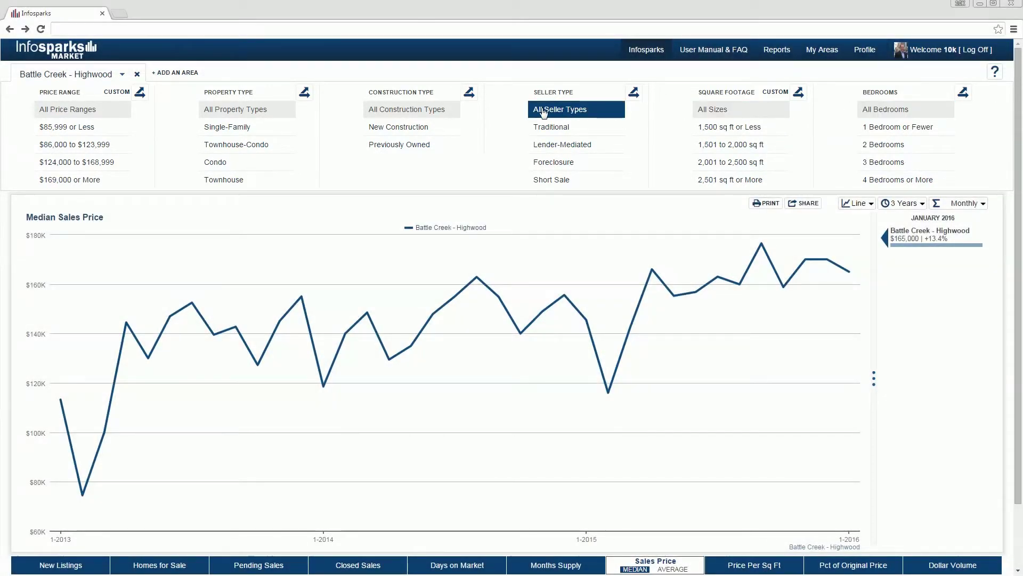
# Step: Filter the chart to Single-Family homes with 3 Bedrooms and 4 Bedrooms or More
pyautogui.click(254, 128)
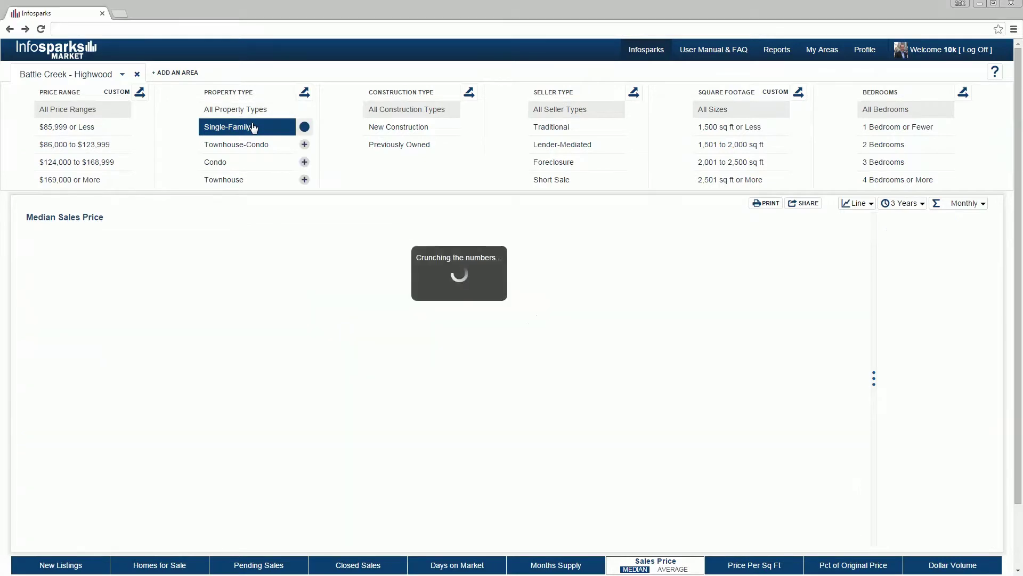
pyautogui.click(916, 164)
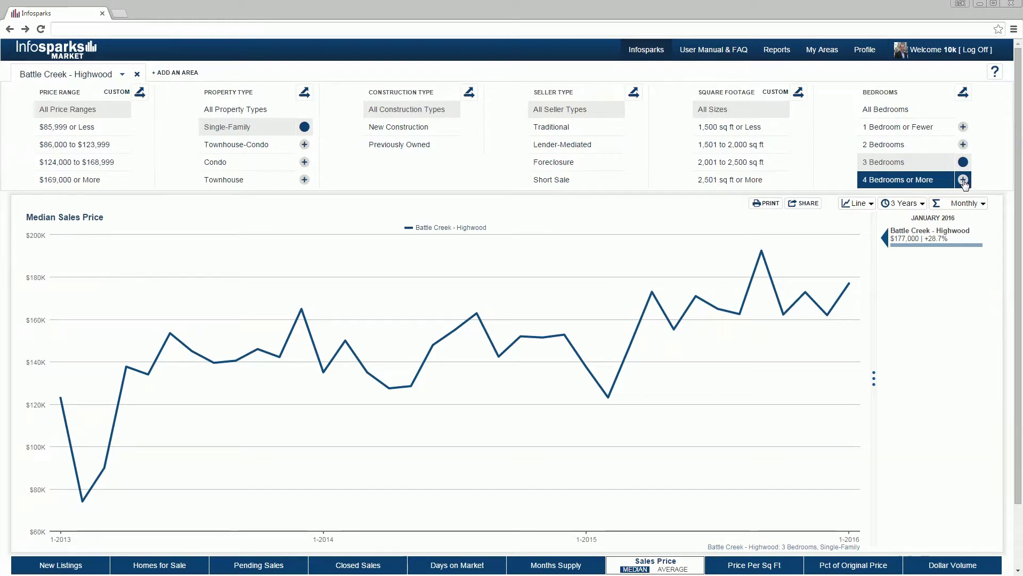
pyautogui.click(963, 180)
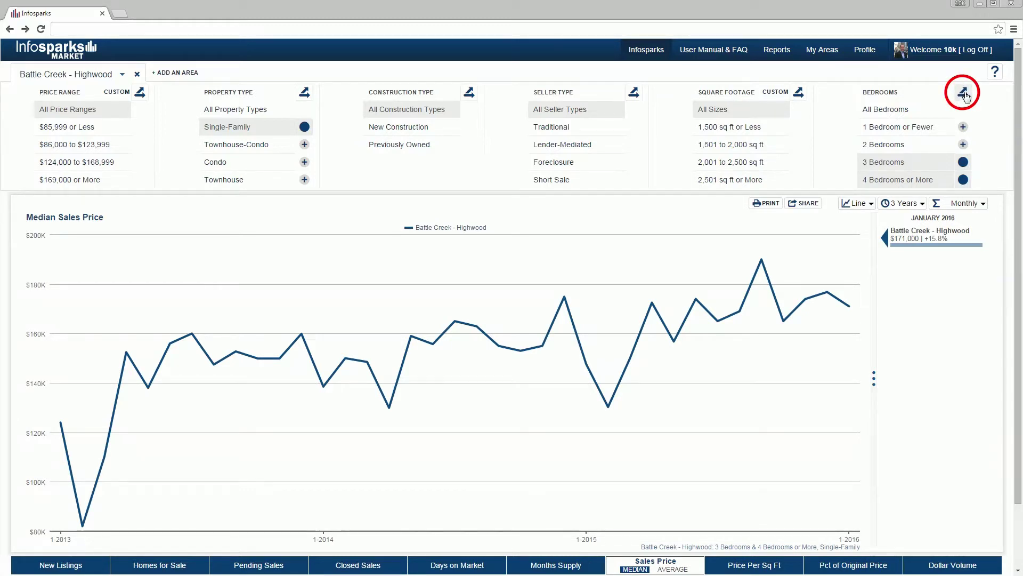
# Step: Break the chart out by Bedrooms, toggling the 4 Bedrooms or More line off and on
pyautogui.click(964, 94)
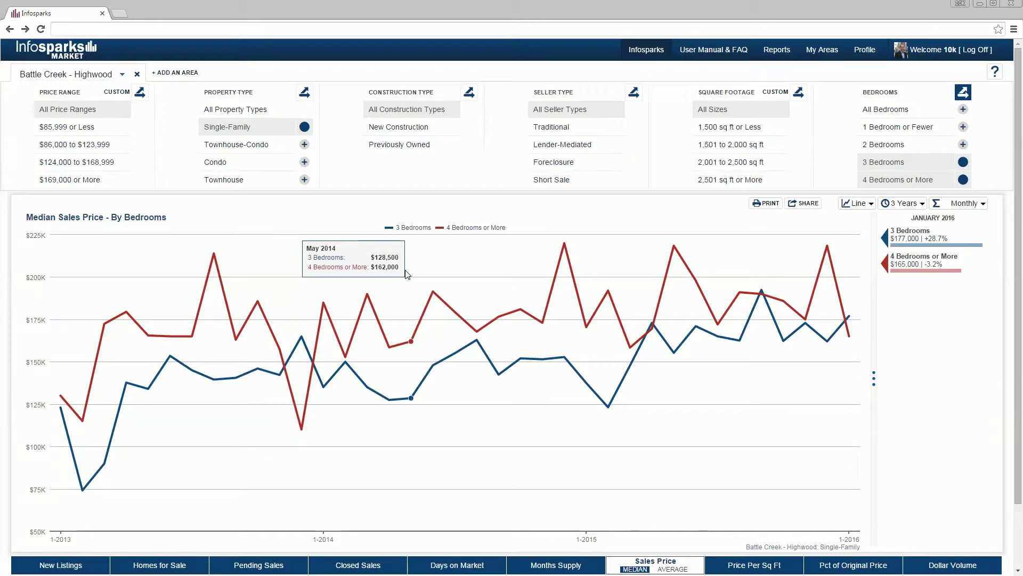
pyautogui.click(464, 229)
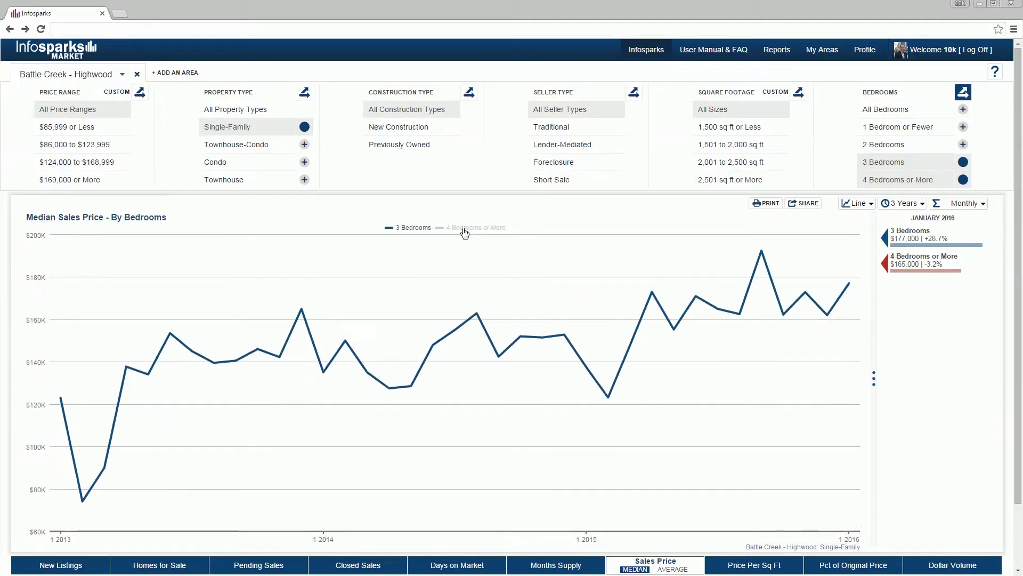
pyautogui.click(464, 229)
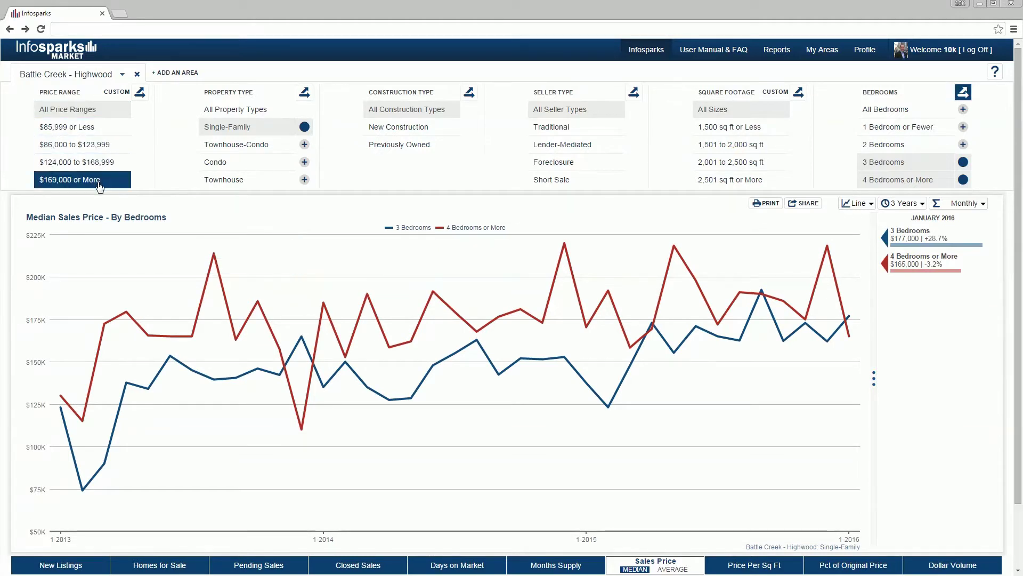
# Step: Set custom price ranges 100–200, 300–400, 500–600 and 700+ (thousands of dollars)
pyautogui.click(117, 92)
pyautogui.click(490, 148)
pyautogui.click(458, 156)
pyautogui.click(414, 177)
pyautogui.write('100')
pyautogui.press('Tab')
pyautogui.write('200')
pyautogui.press('Tab')
pyautogui.write('300')
pyautogui.press('Tab')
pyautogui.write('400')
pyautogui.press('Tab')
pyautogui.write('500')
pyautogui.press('Tab')
pyautogui.write('600\t700')
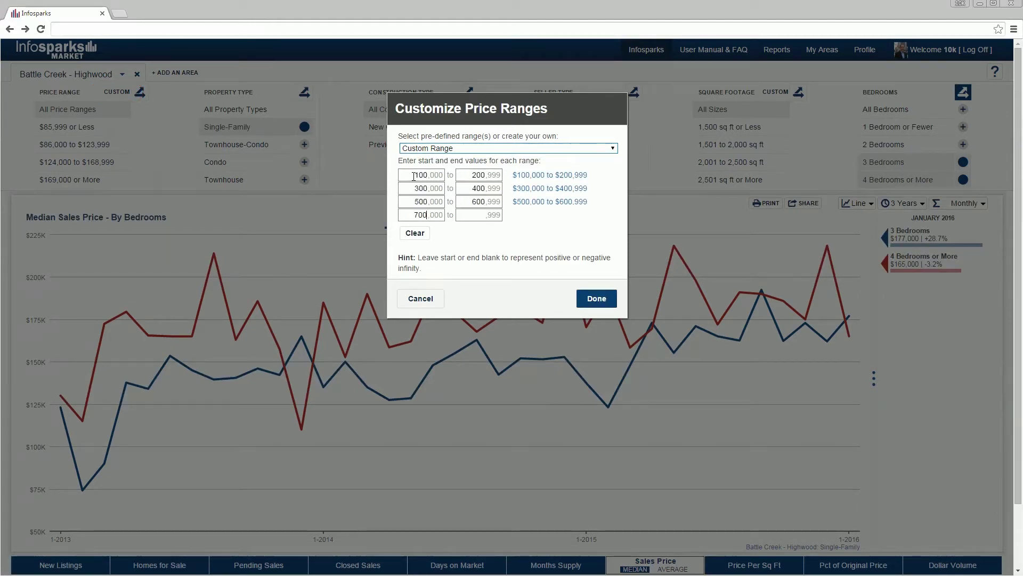
pyautogui.click(597, 299)
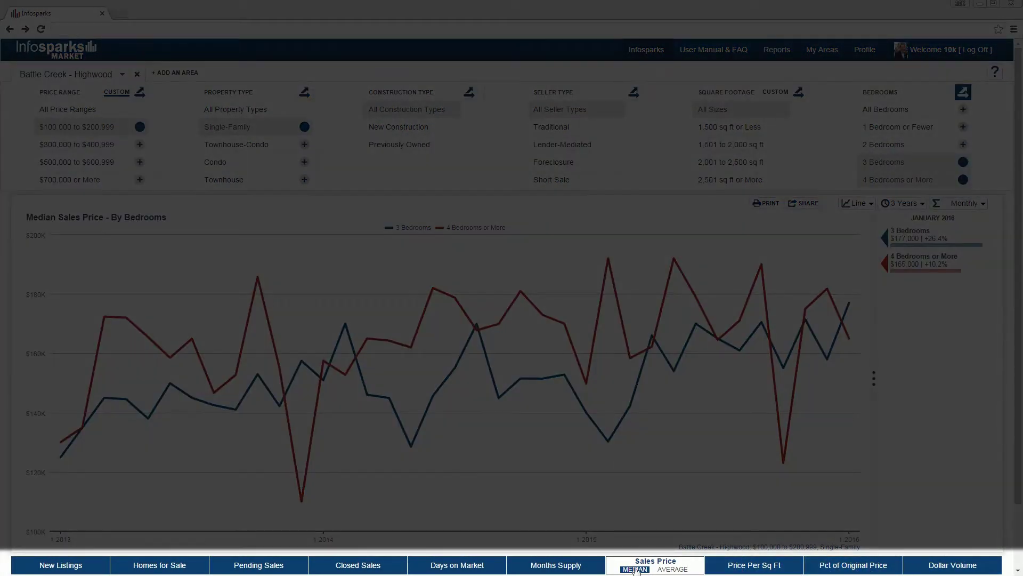
pyautogui.click(572, 569)
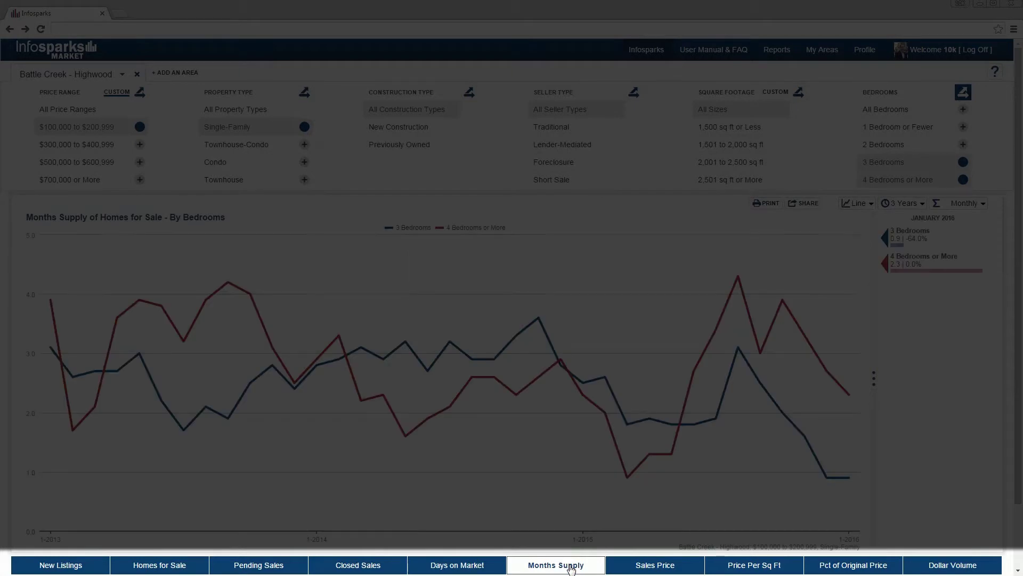
pyautogui.click(640, 566)
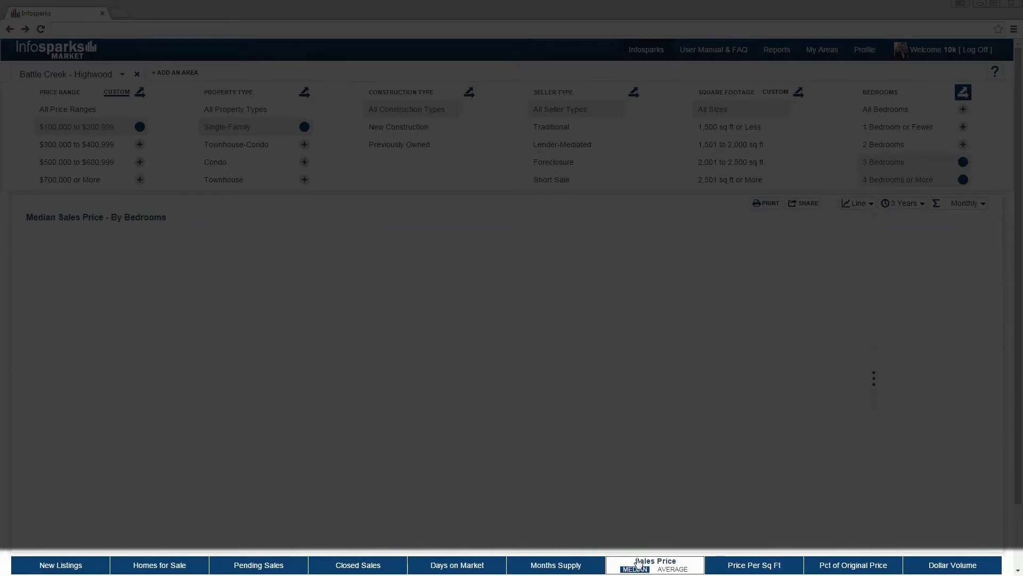
pyautogui.click(668, 569)
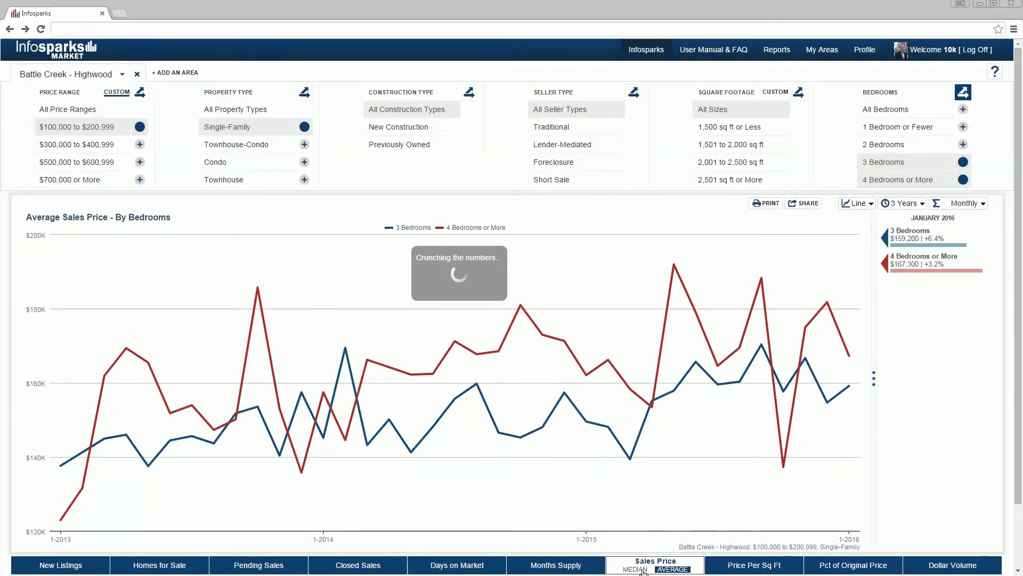
pyautogui.click(639, 570)
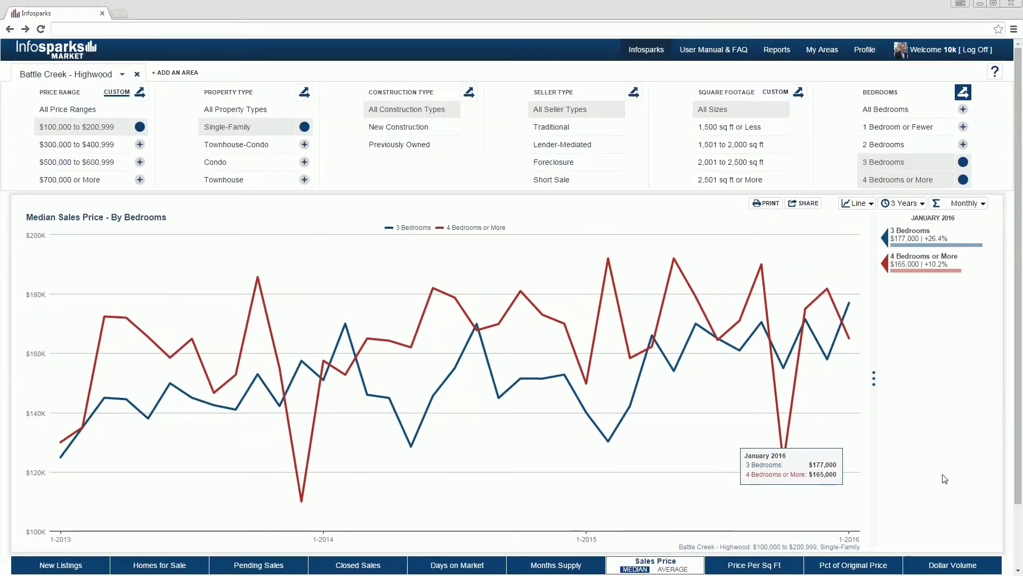
pyautogui.click(814, 36)
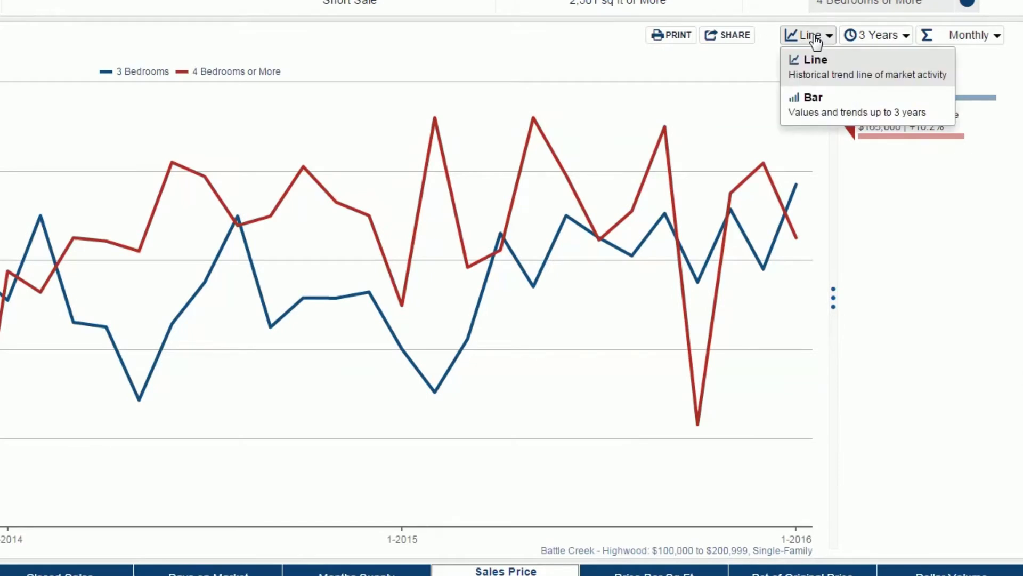
pyautogui.click(820, 107)
pyautogui.click(874, 35)
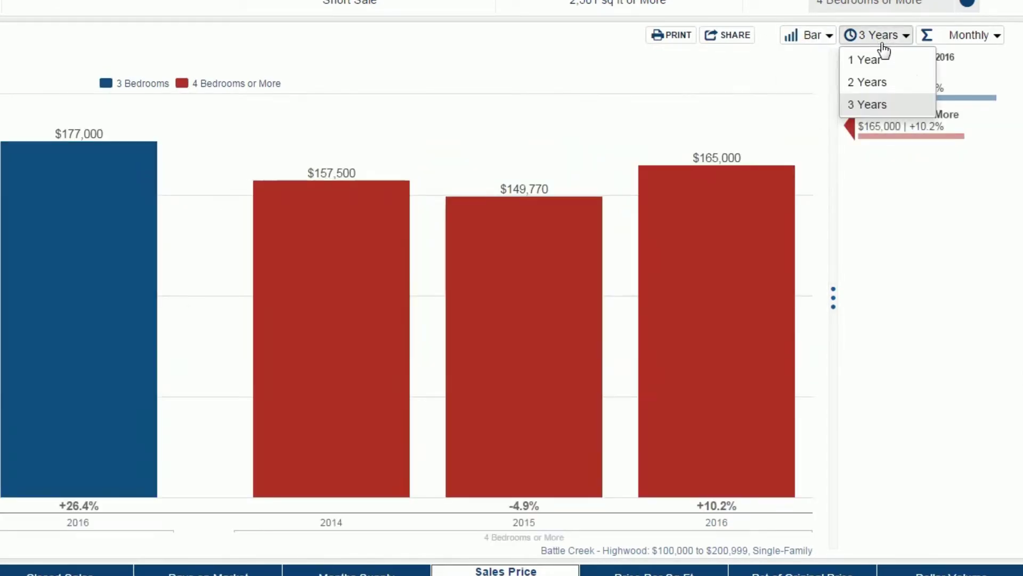
pyautogui.click(870, 107)
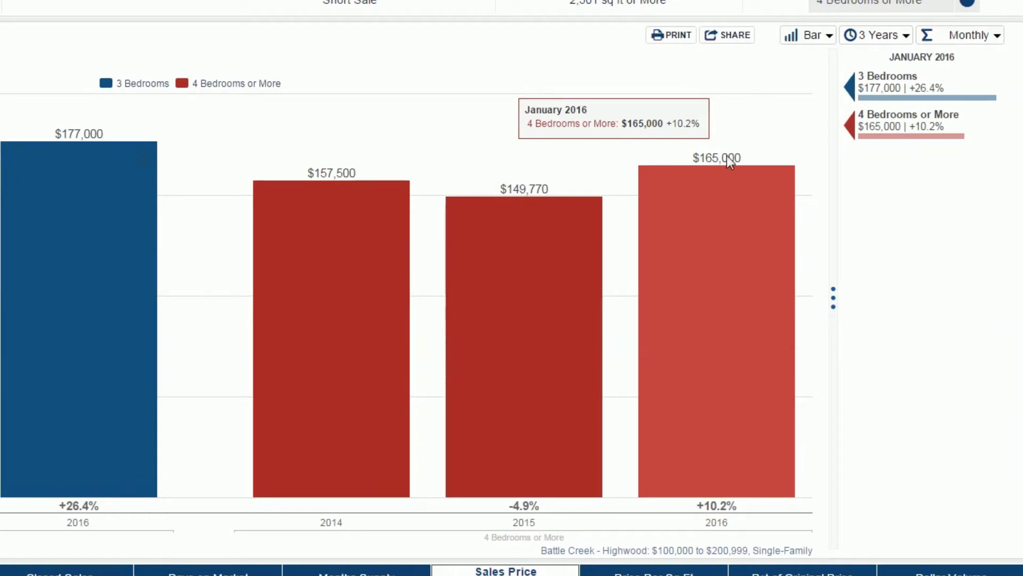
pyautogui.click(826, 37)
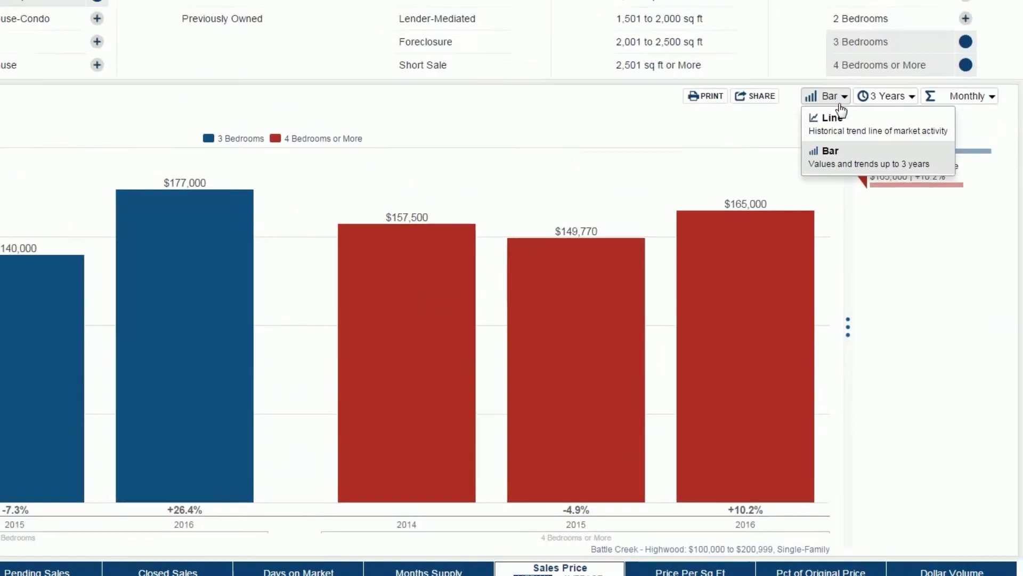
pyautogui.click(808, 53)
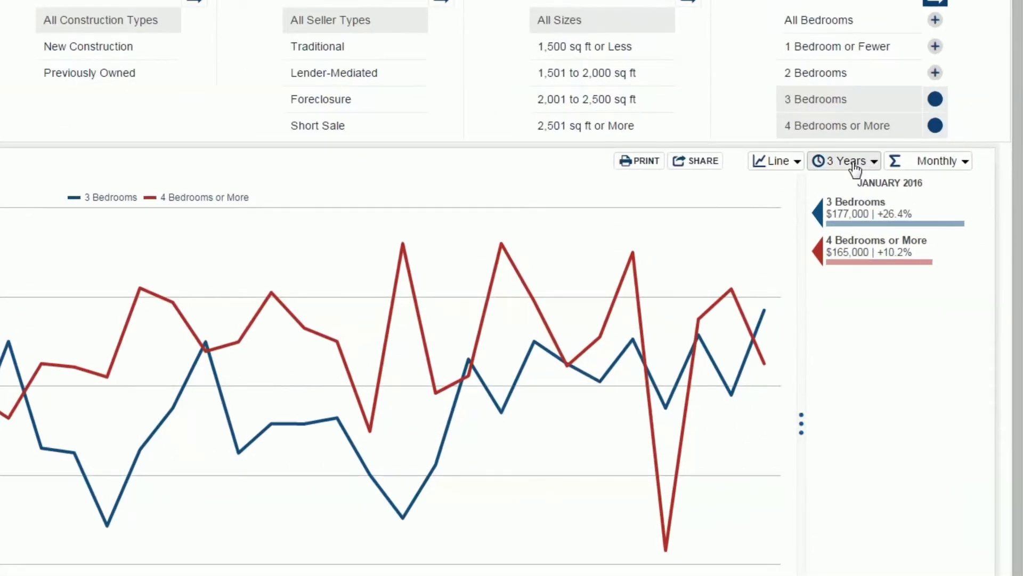
# Step: Change the chart's data points from Monthly to Rolling 12 Months
pyautogui.click(903, 203)
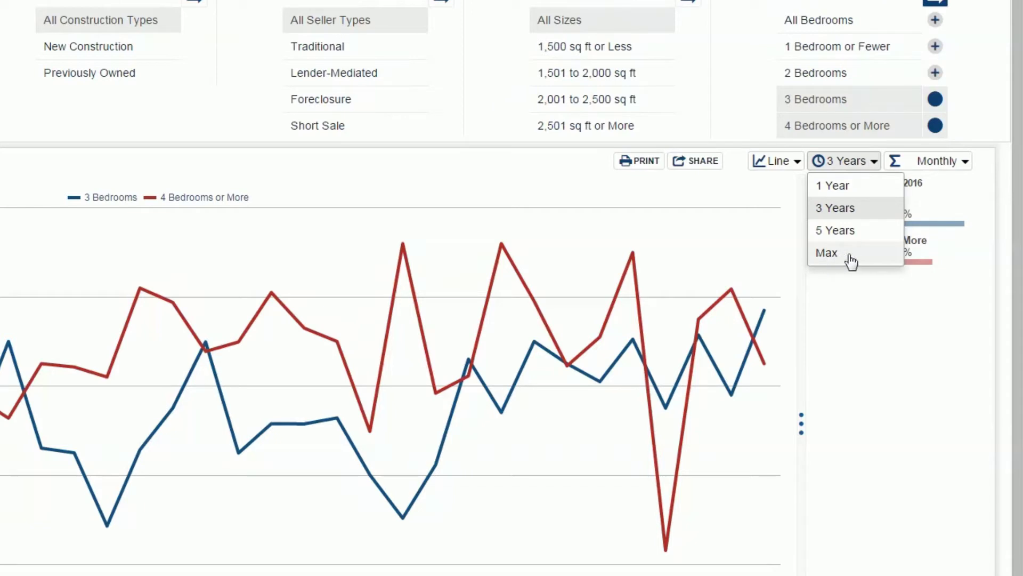
pyautogui.click(855, 215)
pyautogui.click(938, 161)
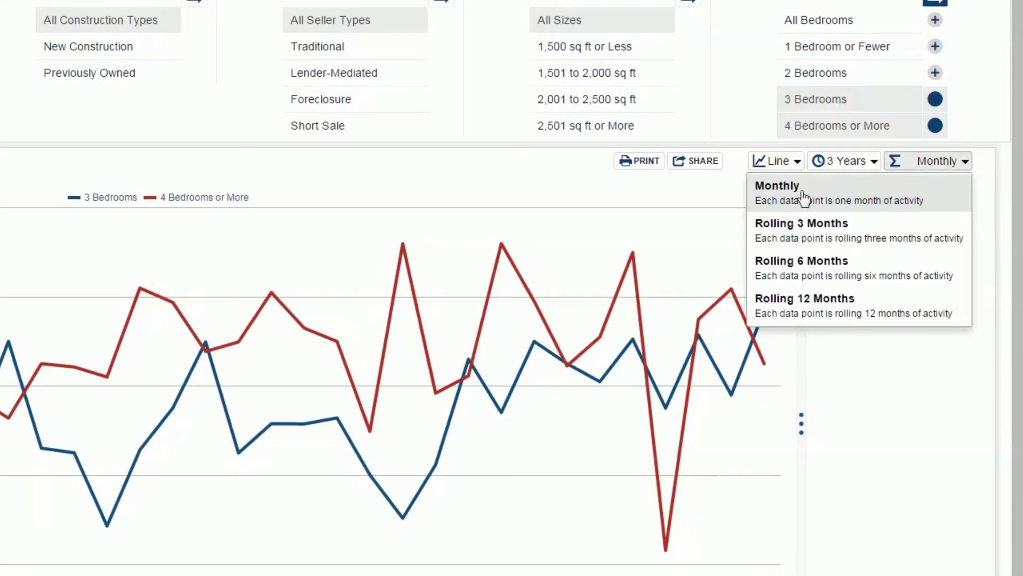
pyautogui.click(801, 307)
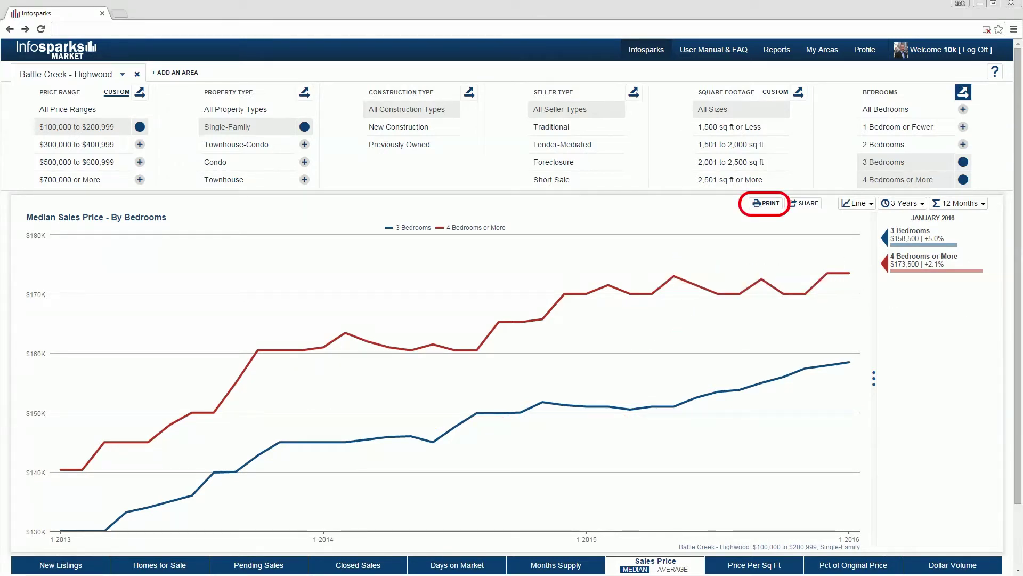
# Step: In Share Options, try generating a live Large (800x600) website embed of the chart
pyautogui.click(766, 203)
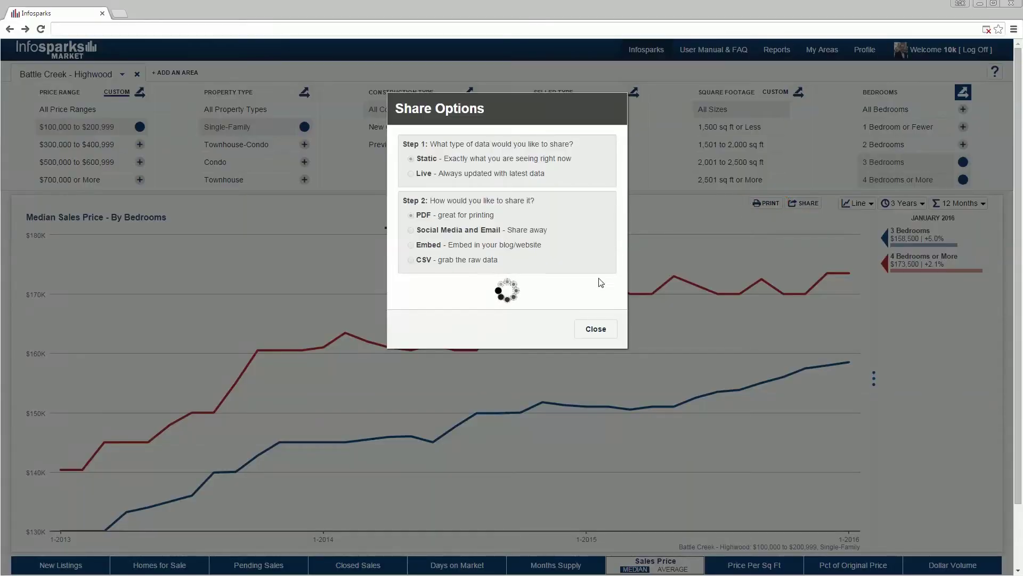
pyautogui.click(587, 377)
pyautogui.click(804, 203)
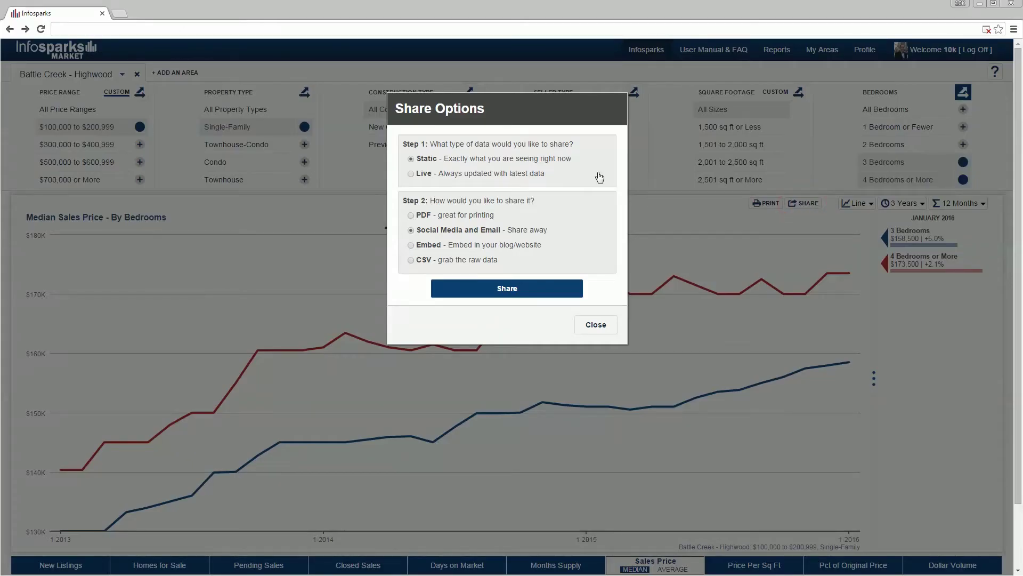
pyautogui.click(411, 174)
pyautogui.click(411, 245)
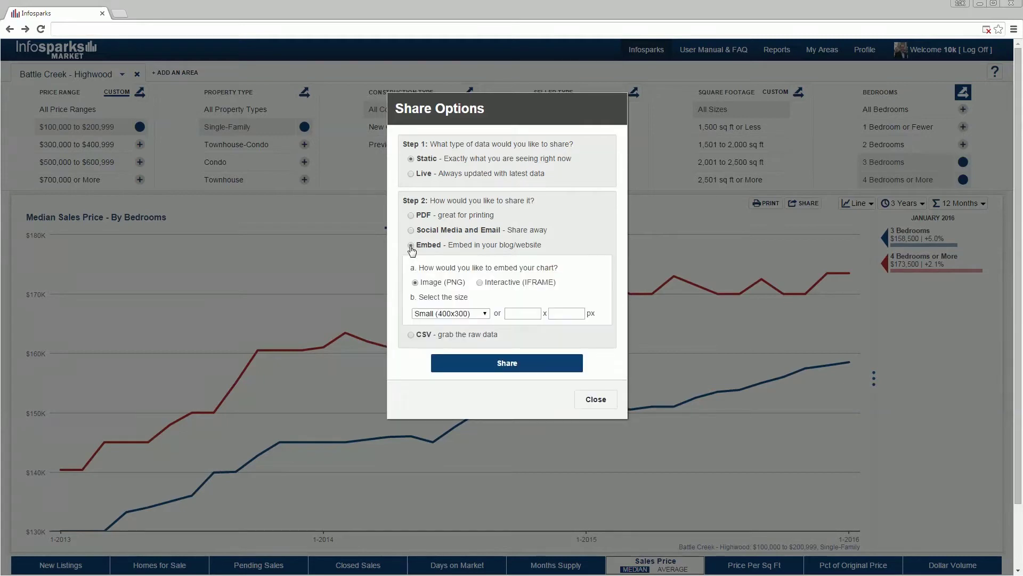
pyautogui.click(451, 313)
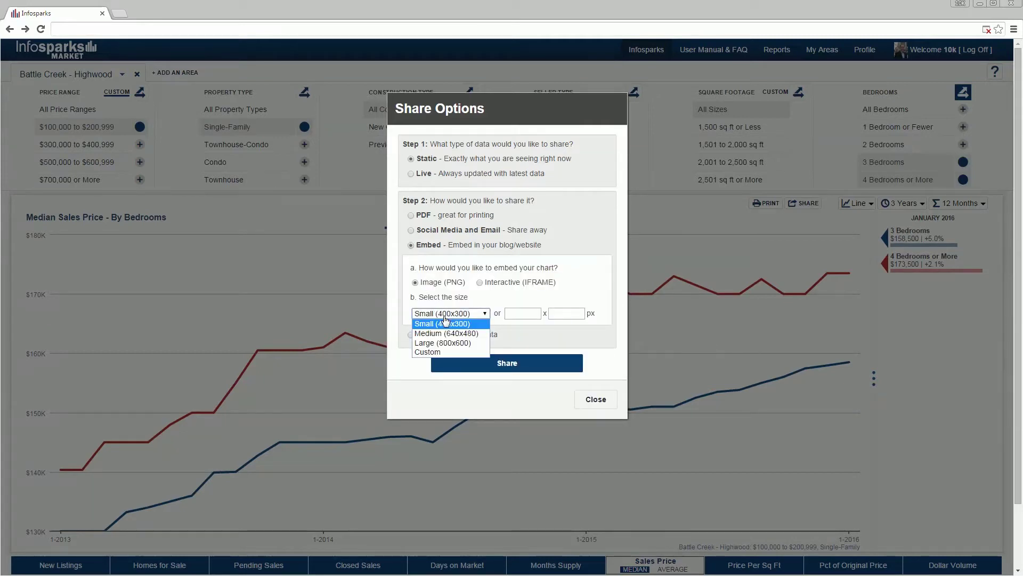
pyautogui.click(444, 344)
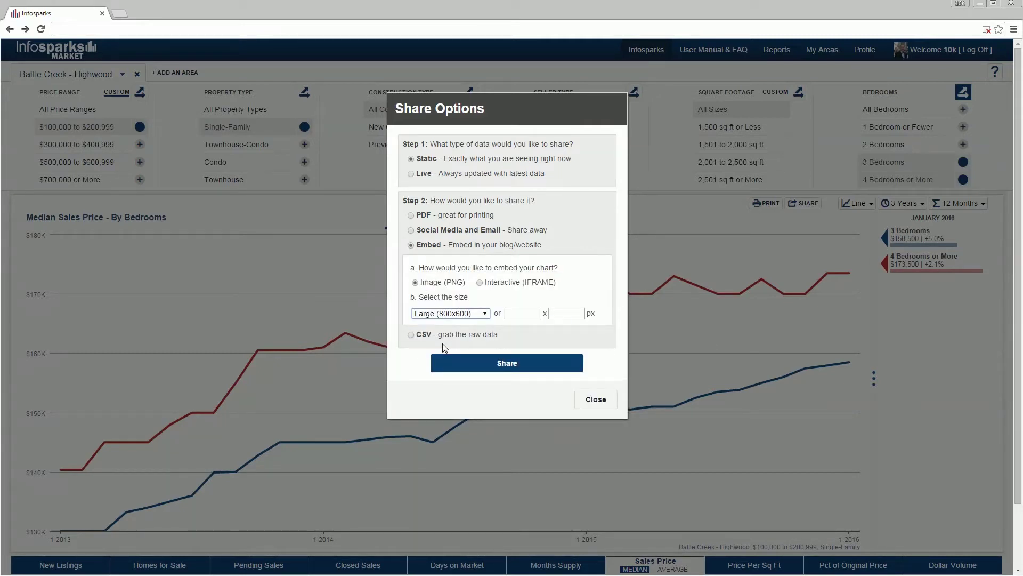
pyautogui.click(411, 335)
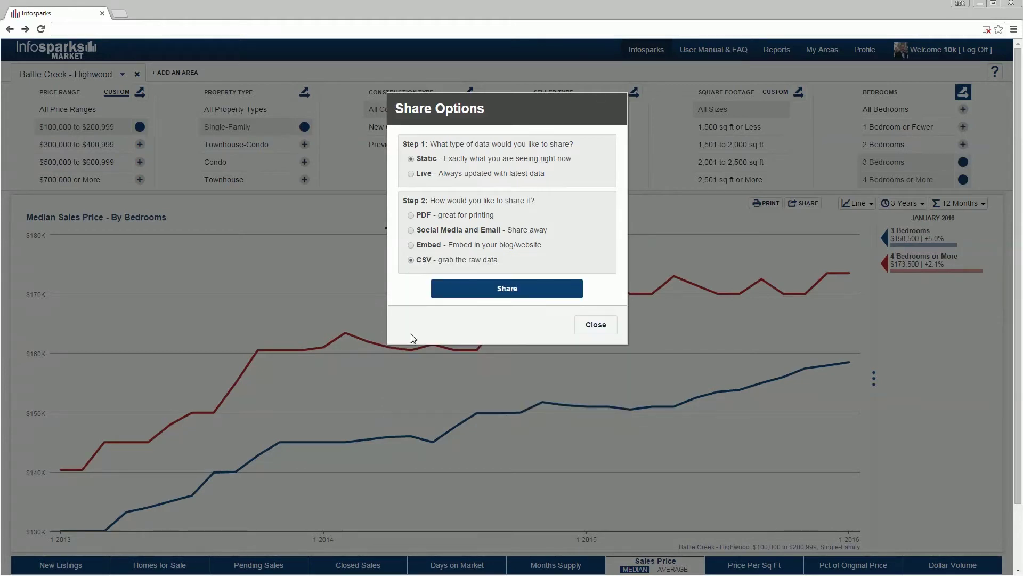
pyautogui.click(411, 246)
pyautogui.click(466, 362)
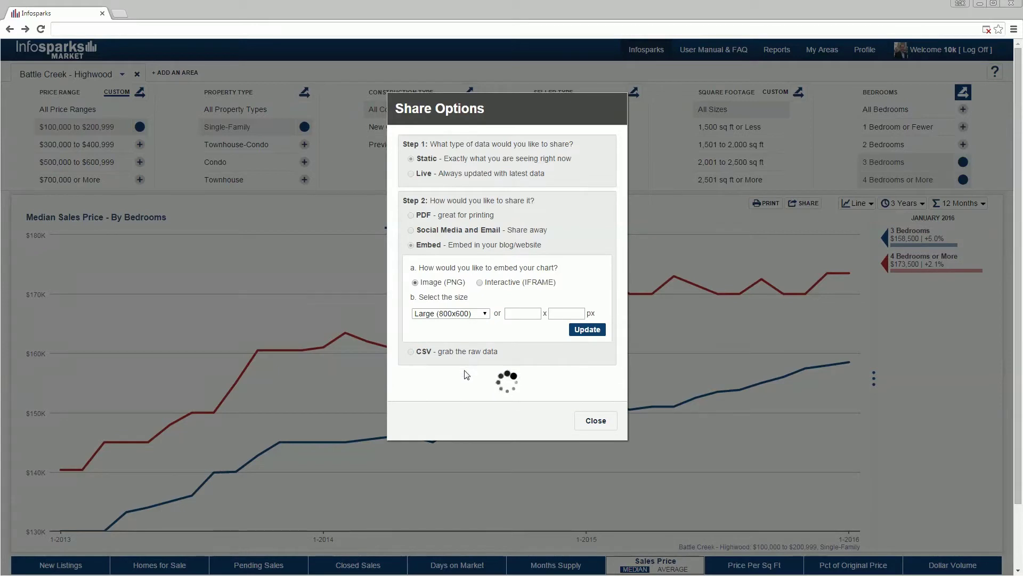
# Step: Start over and generate a live shareable link, selecting the URL
pyautogui.click(433, 473)
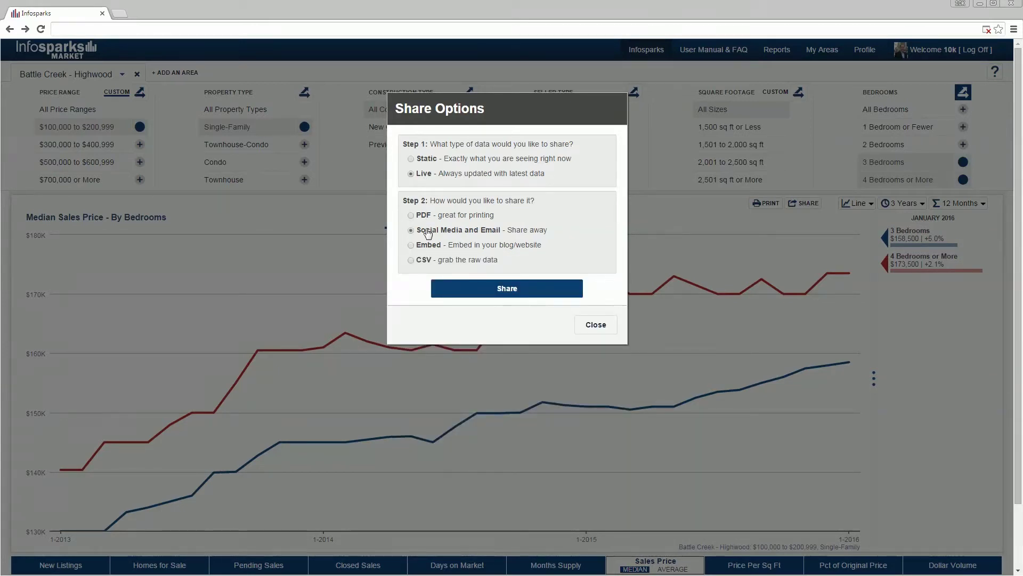
pyautogui.click(484, 290)
pyautogui.click(505, 320)
pyautogui.click(567, 338)
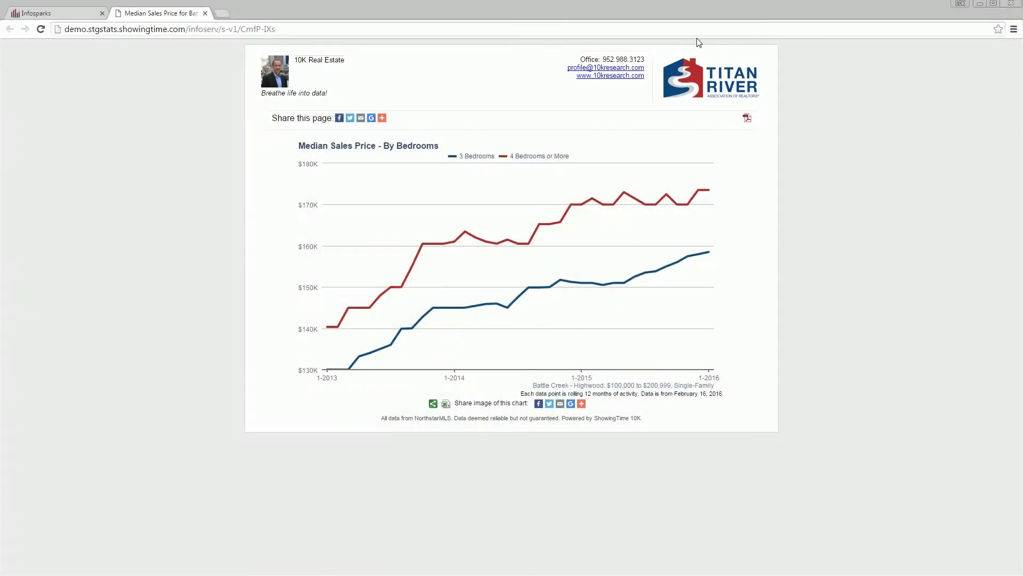
pyautogui.moveTo(275, 29); pyautogui.dragTo(58, 30)
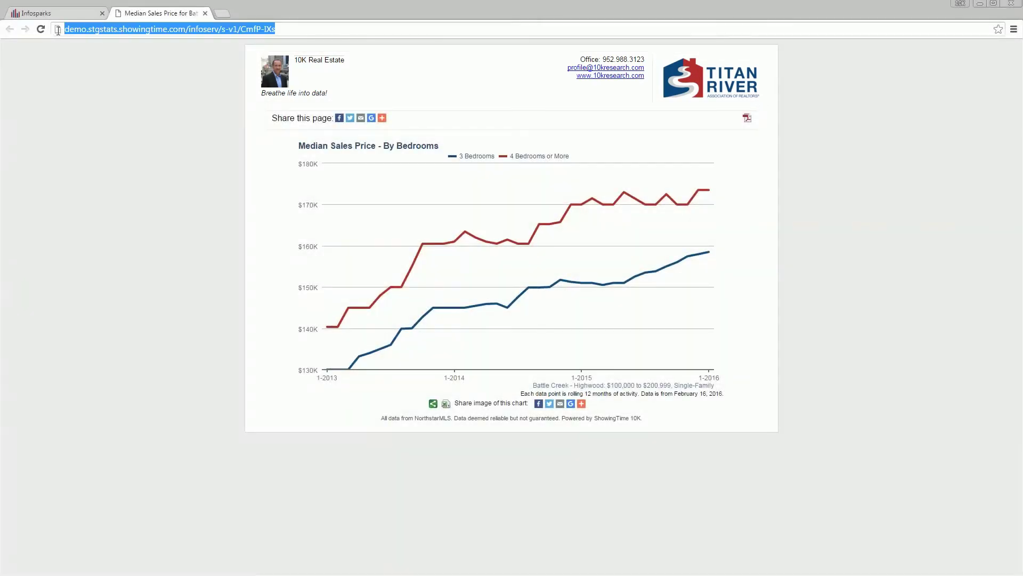
pyautogui.click(265, 122)
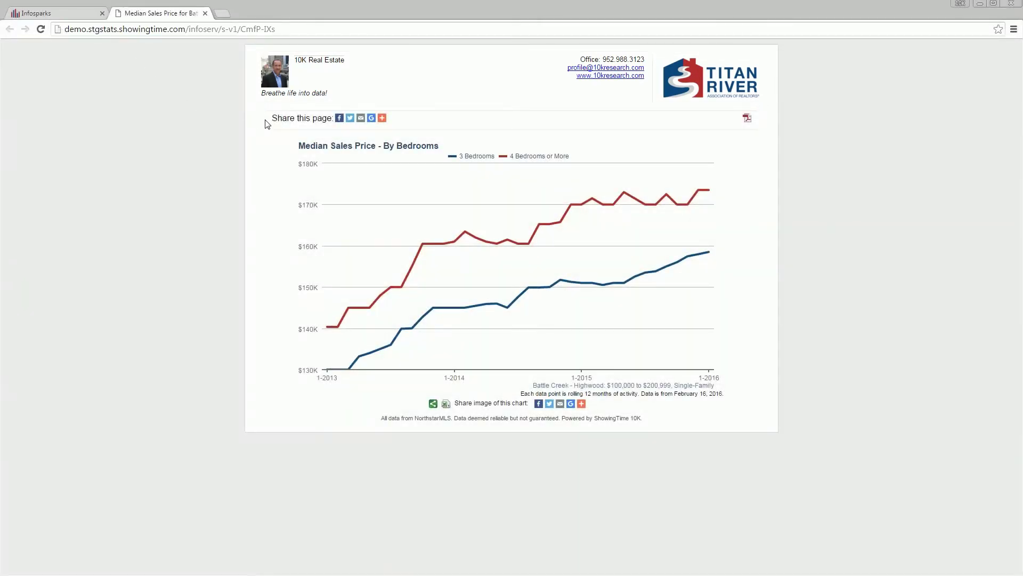
pyautogui.moveTo(386, 122)
pyautogui.click(432, 404)
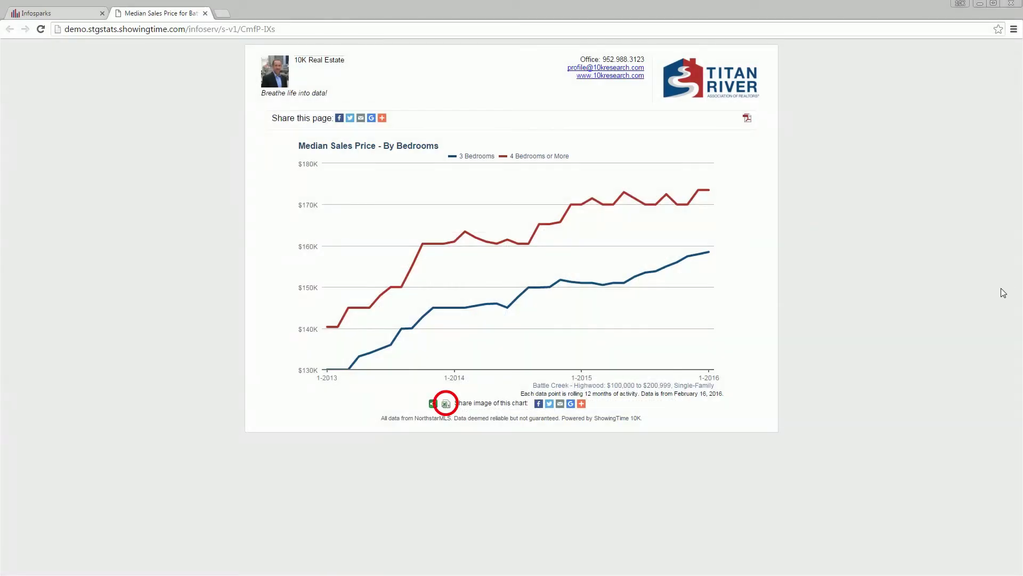
pyautogui.click(445, 404)
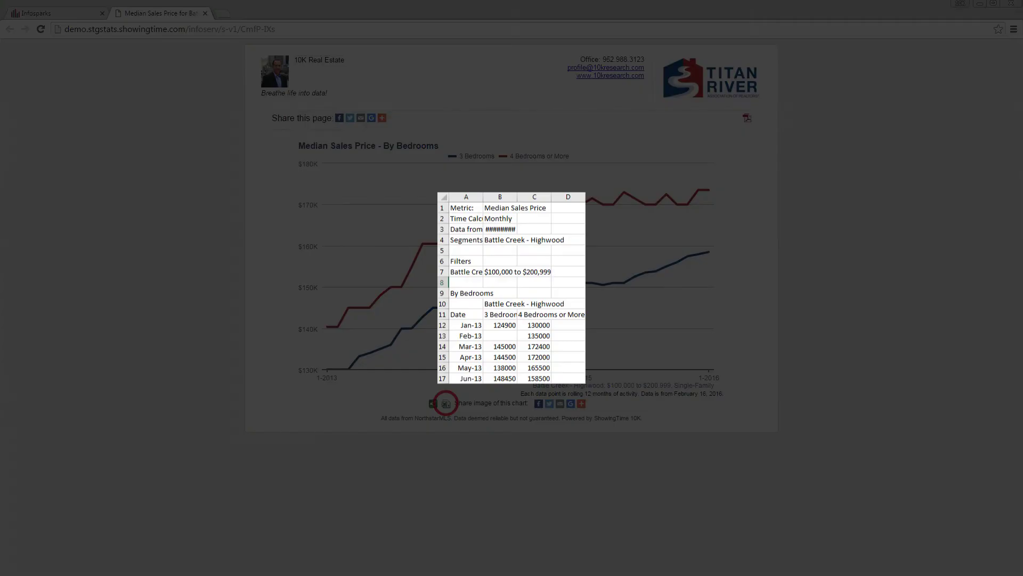
pyautogui.click(701, 173)
pyautogui.click(205, 13)
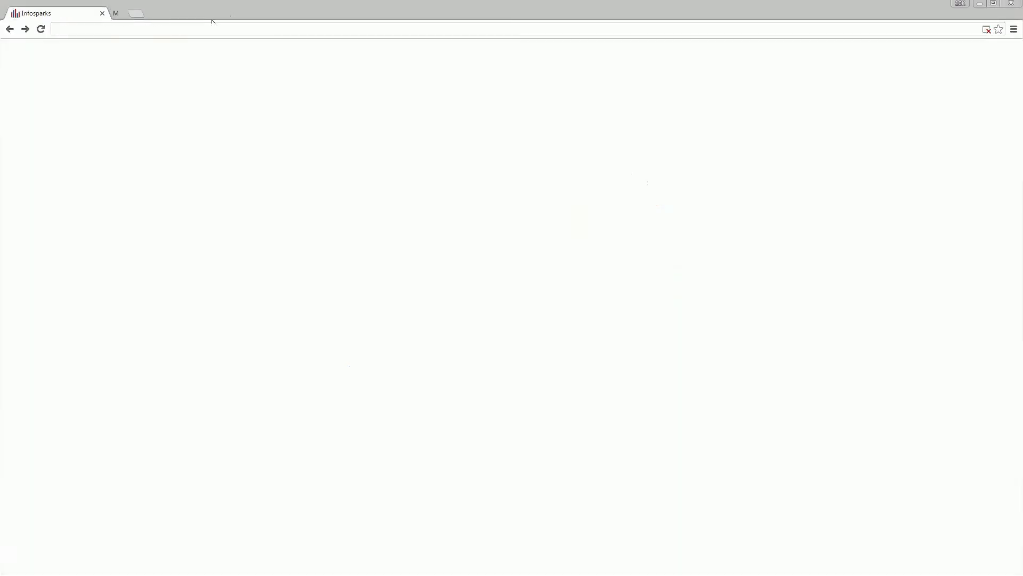
# Step: Add Como Park as a second comparison area
pyautogui.click(592, 379)
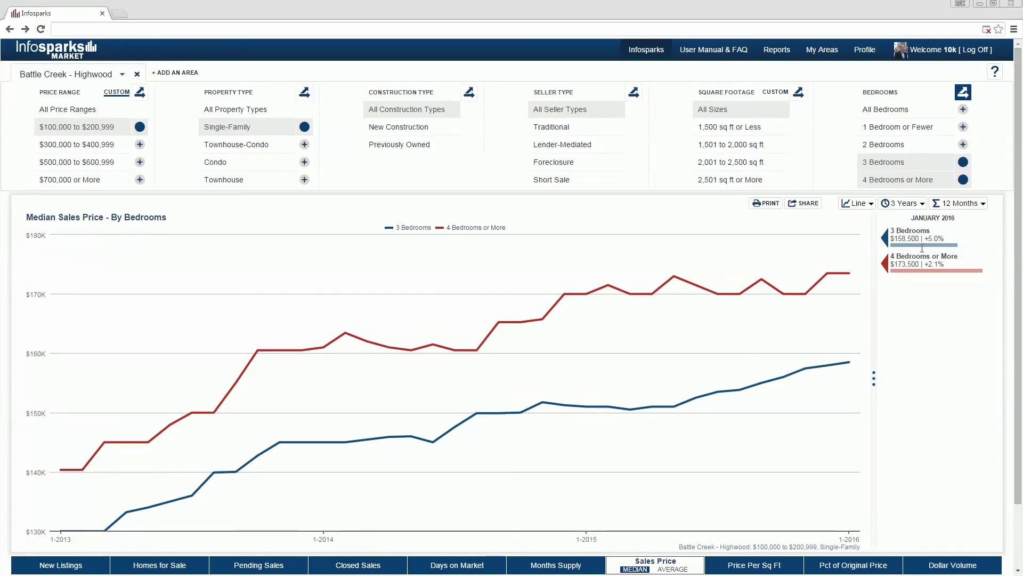
pyautogui.click(185, 72)
pyautogui.click(226, 75)
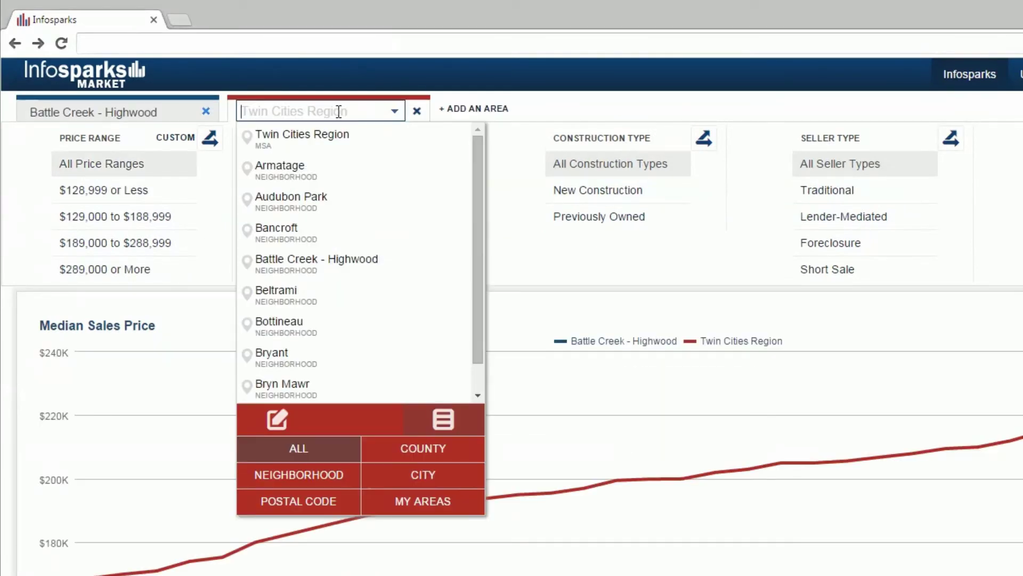
pyautogui.write('Como P')
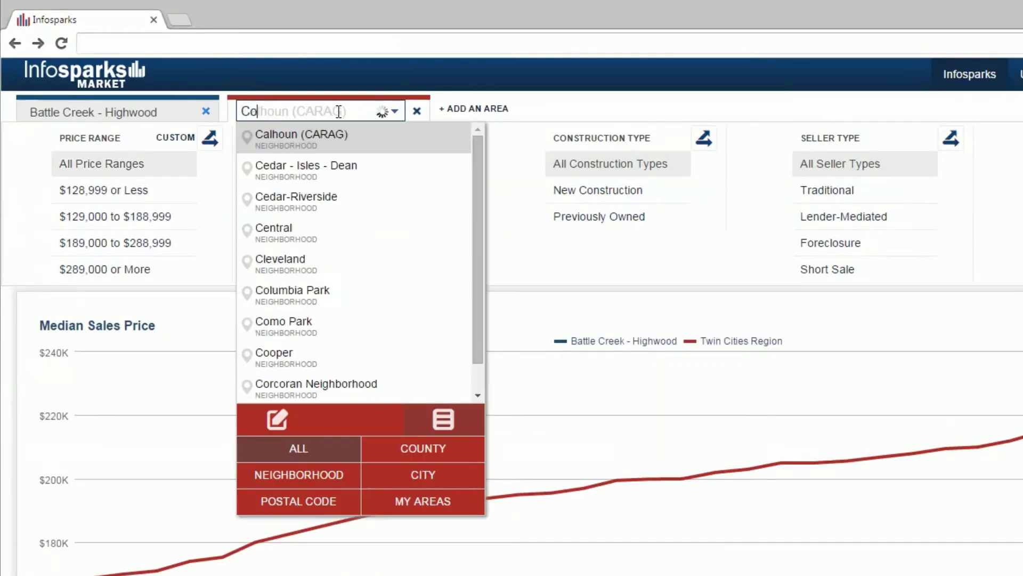
pyautogui.click(322, 140)
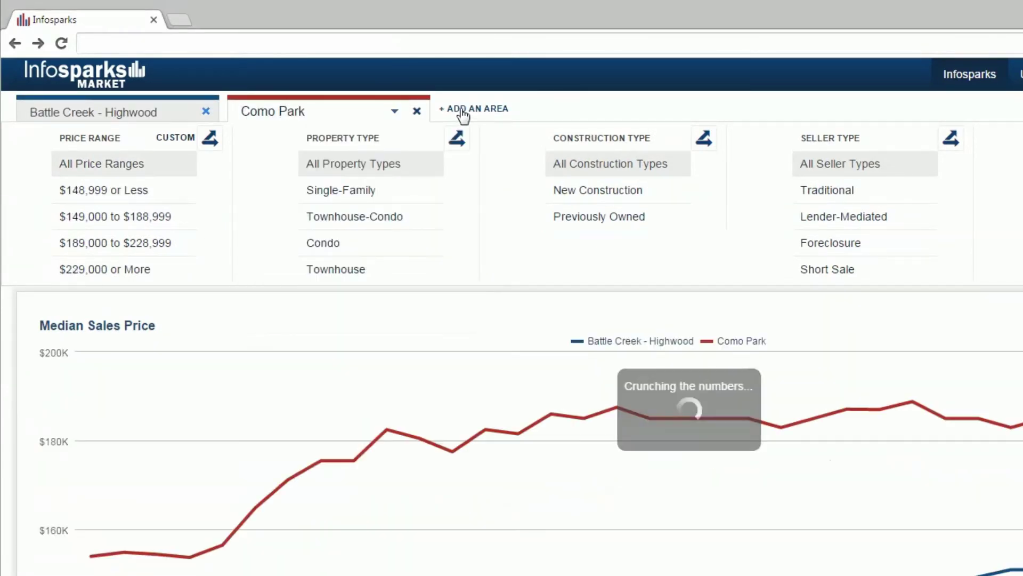
# Step: Add Dayton's Bluff as a third comparison area
pyautogui.click(473, 109)
pyautogui.click(518, 111)
pyautogui.write('Day')
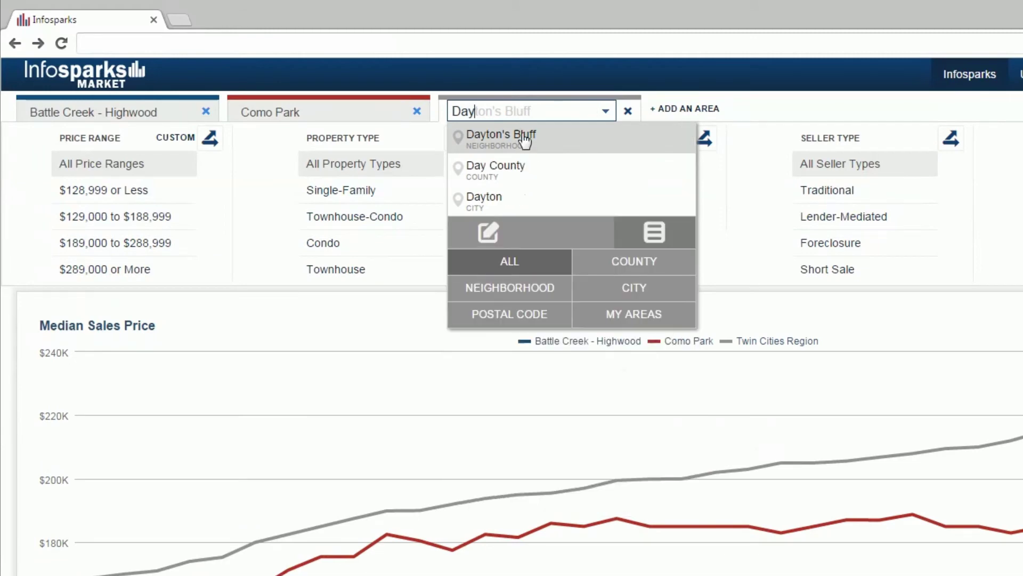
pyautogui.click(526, 141)
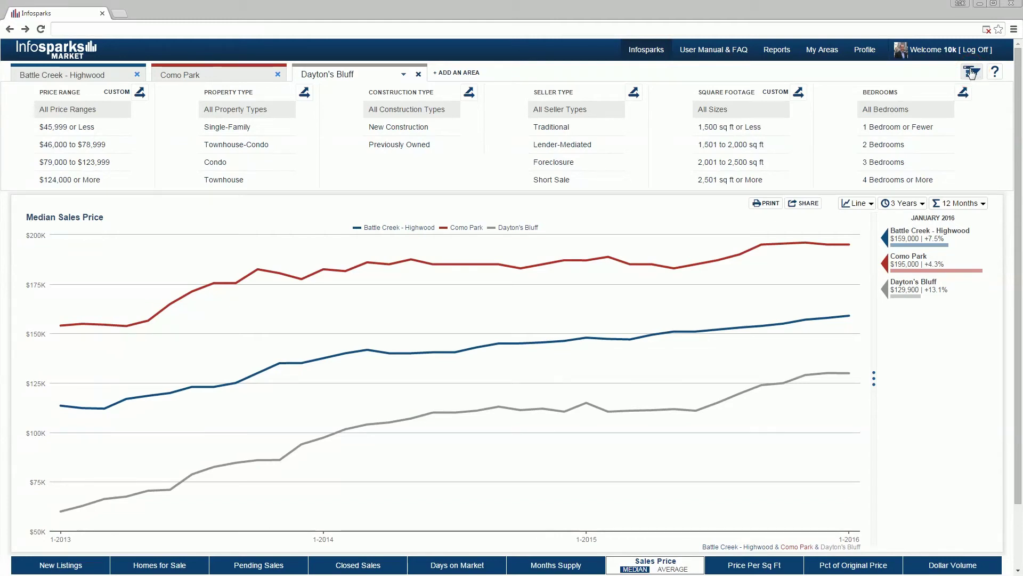
# Step: Limit Dayton's Bluff to 3 and 4+ bedrooms, show one line per area, then open My Areas
pyautogui.click(928, 162)
pyautogui.click(963, 180)
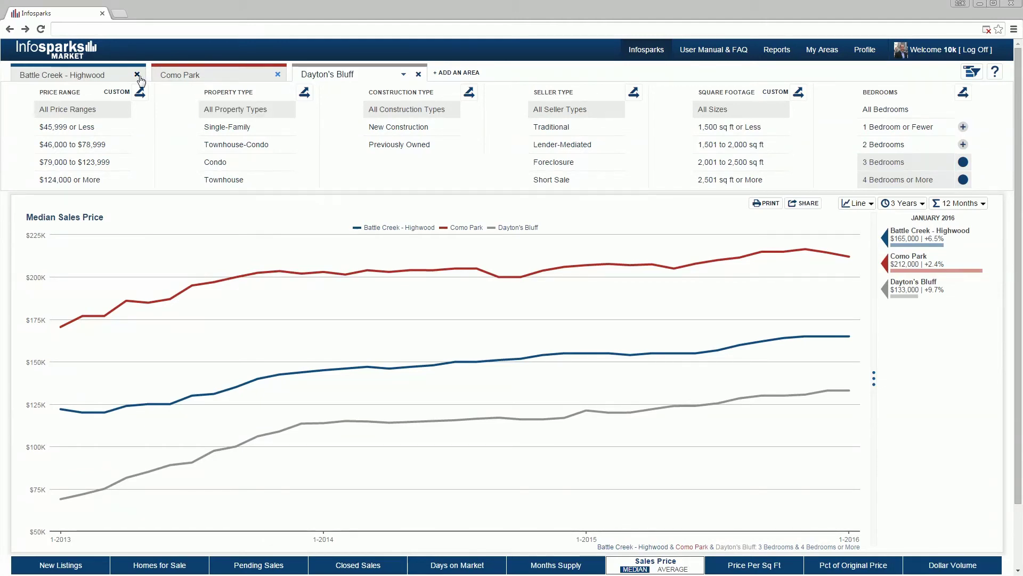
pyautogui.click(102, 72)
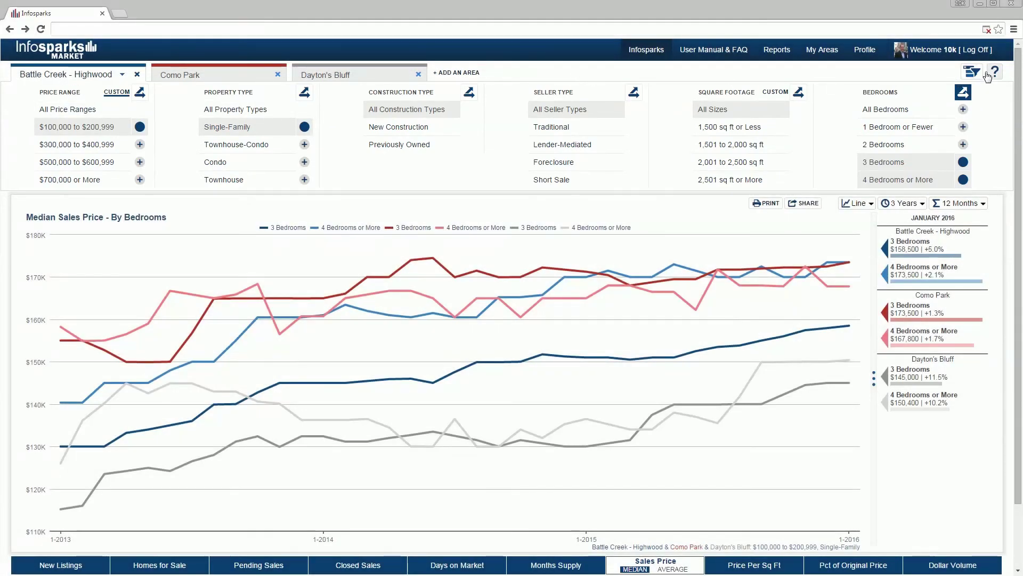
pyautogui.click(973, 73)
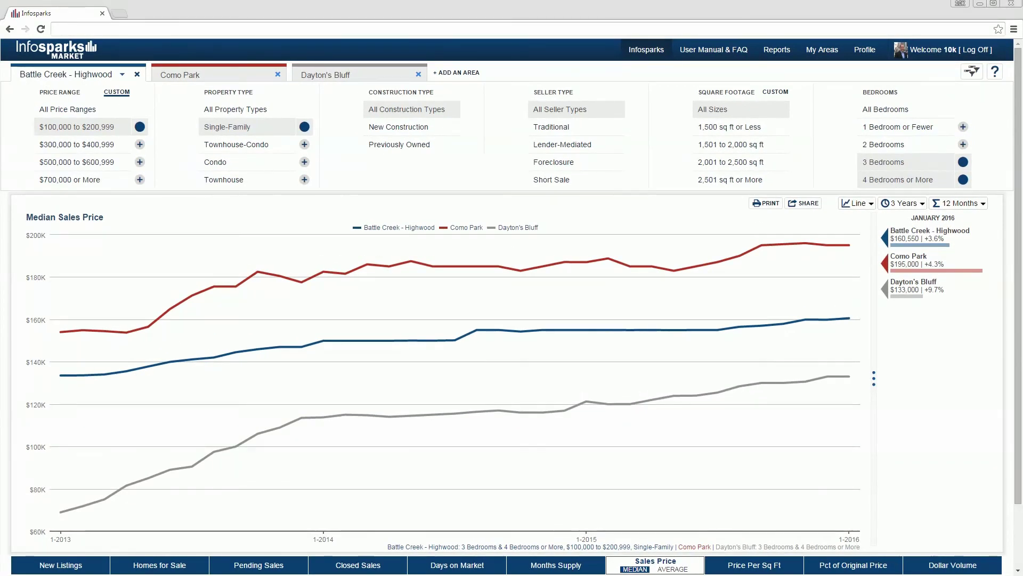
pyautogui.click(823, 49)
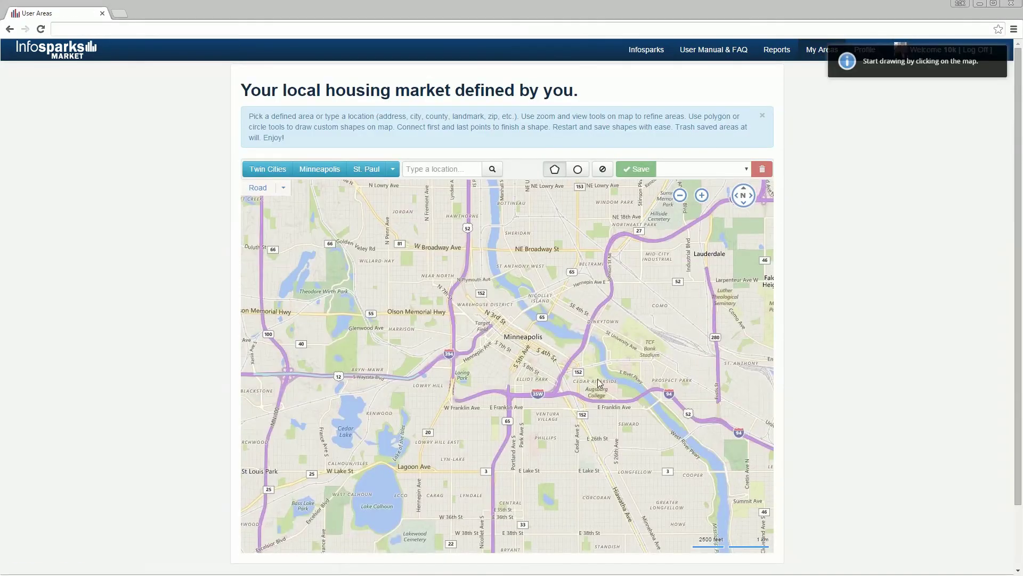
# Step: Draw a polygon along the river near Cedar Riverside plus a small circle west of the highway
pyautogui.moveTo(597, 381); pyautogui.dragTo(526, 383)
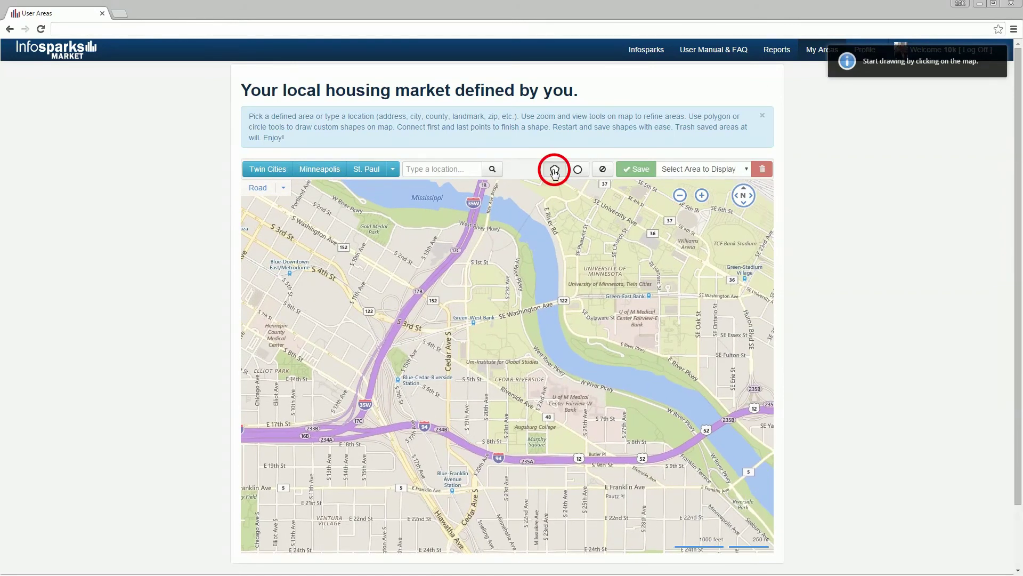
pyautogui.click(476, 226)
pyautogui.click(458, 260)
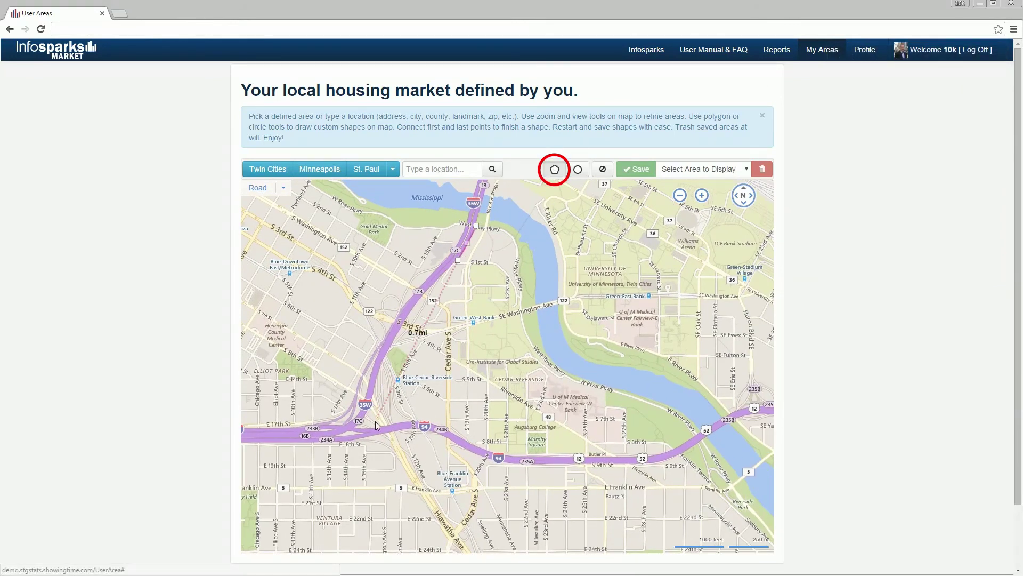
pyautogui.click(369, 420)
pyautogui.click(435, 422)
pyautogui.click(500, 451)
pyautogui.click(611, 458)
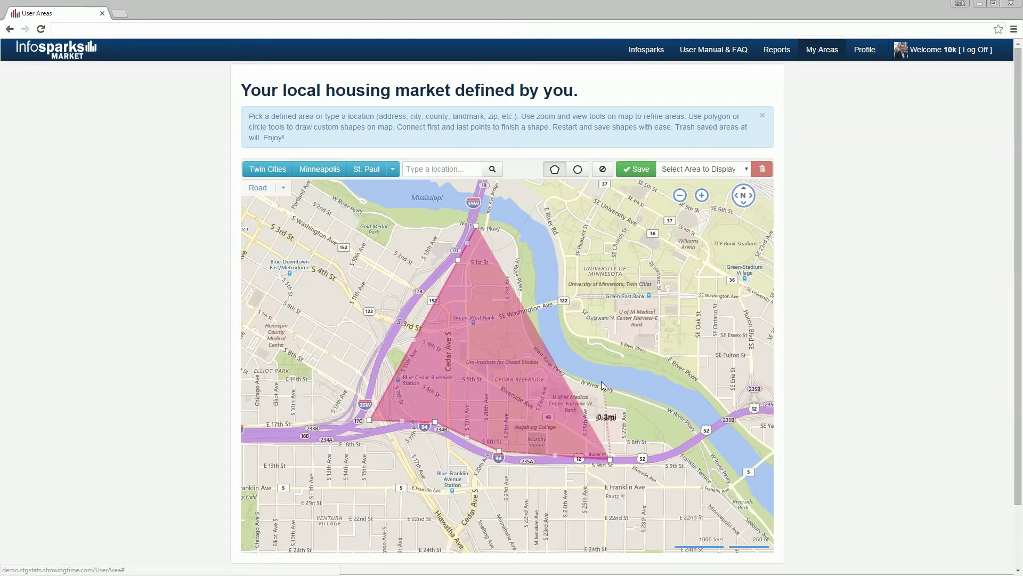
pyautogui.click(601, 382)
pyautogui.click(513, 358)
pyautogui.click(520, 238)
pyautogui.click(477, 226)
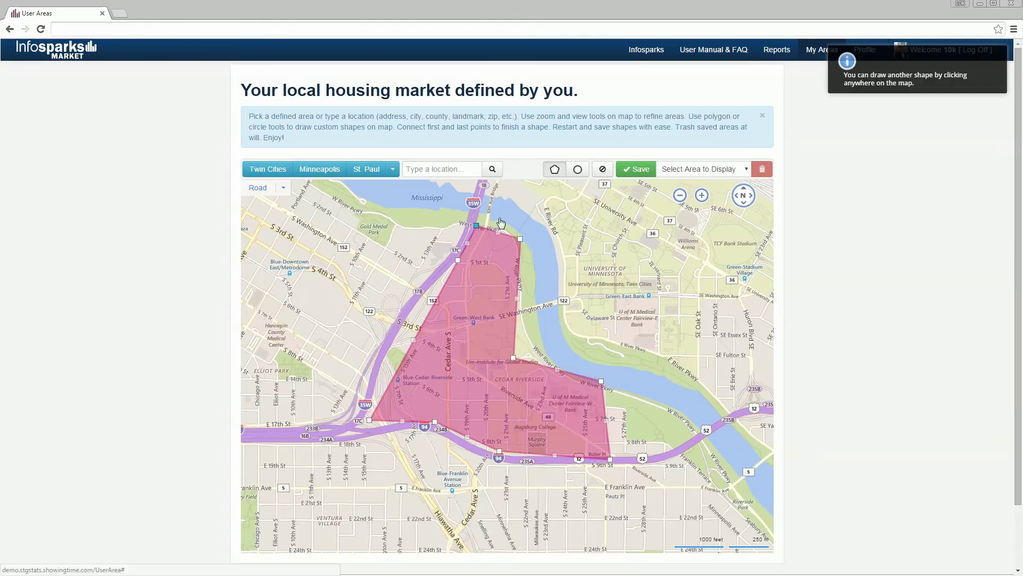
pyautogui.click(580, 170)
pyautogui.moveTo(364, 289); pyautogui.dragTo(390, 302)
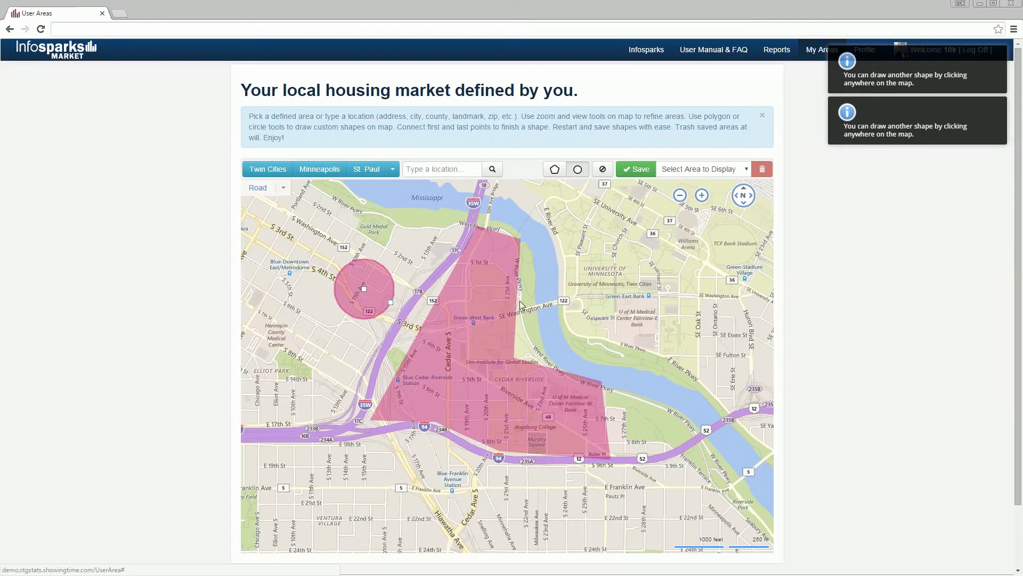
# Step: Save the drawn area as 'West of River' and view its statistics
pyautogui.click(637, 172)
pyautogui.click(475, 177)
pyautogui.write('West of River')
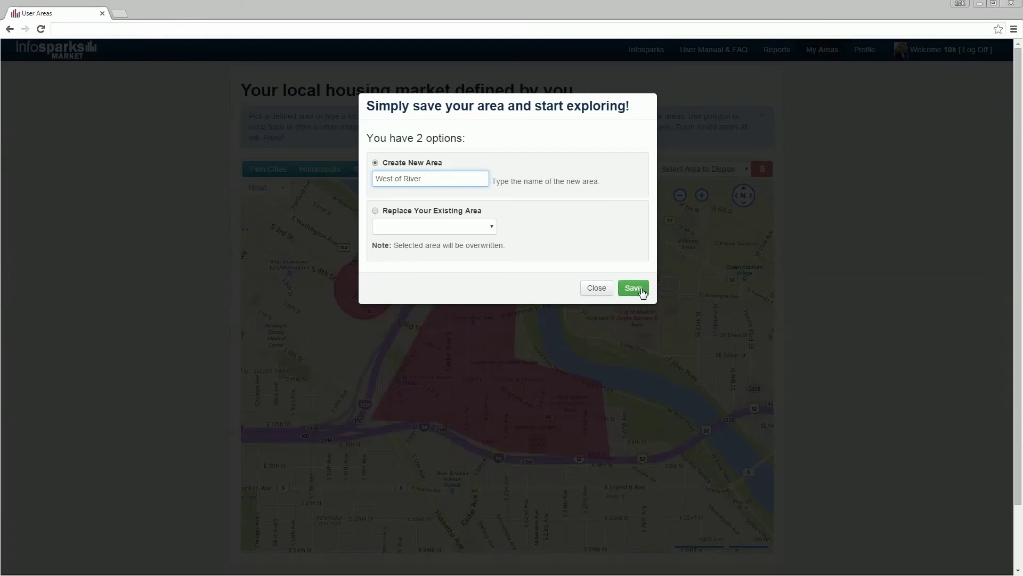
pyautogui.click(633, 288)
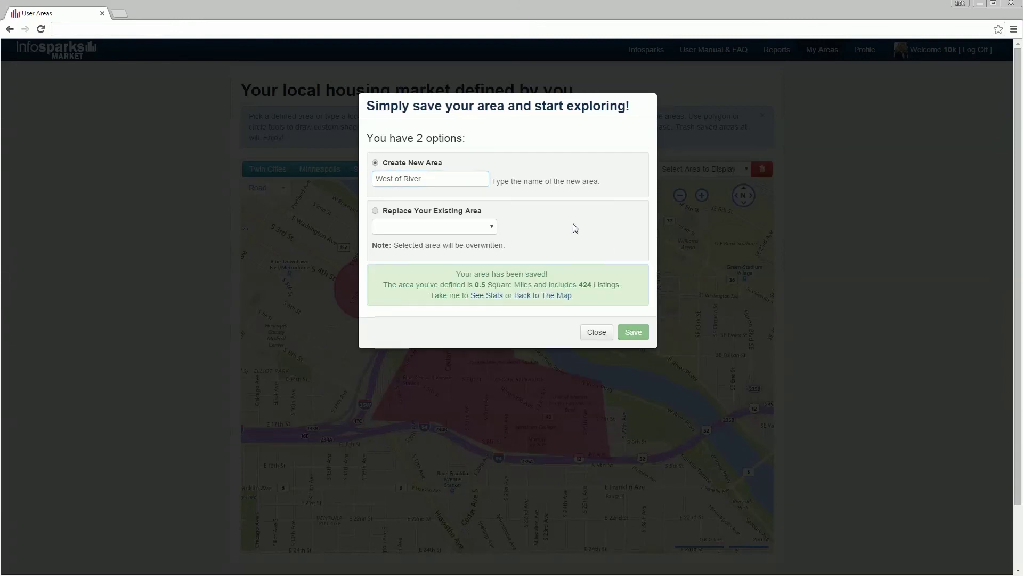
pyautogui.click(487, 296)
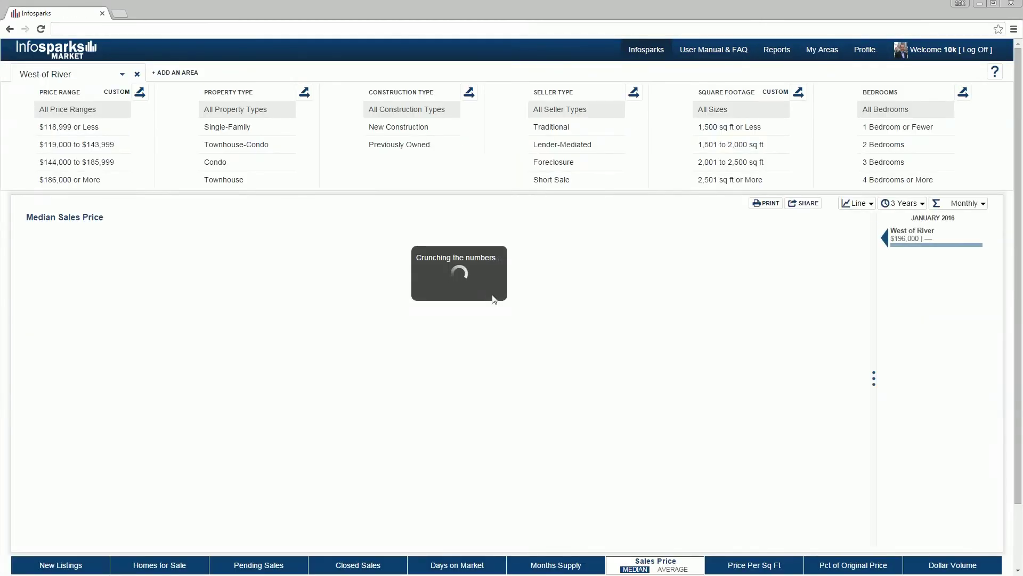
# Step: Check West of River under MY AREAS in the area list, then open User Manual & FAQ
pyautogui.click(124, 79)
pyautogui.click(141, 335)
pyautogui.scroll(-1, 135, 208)
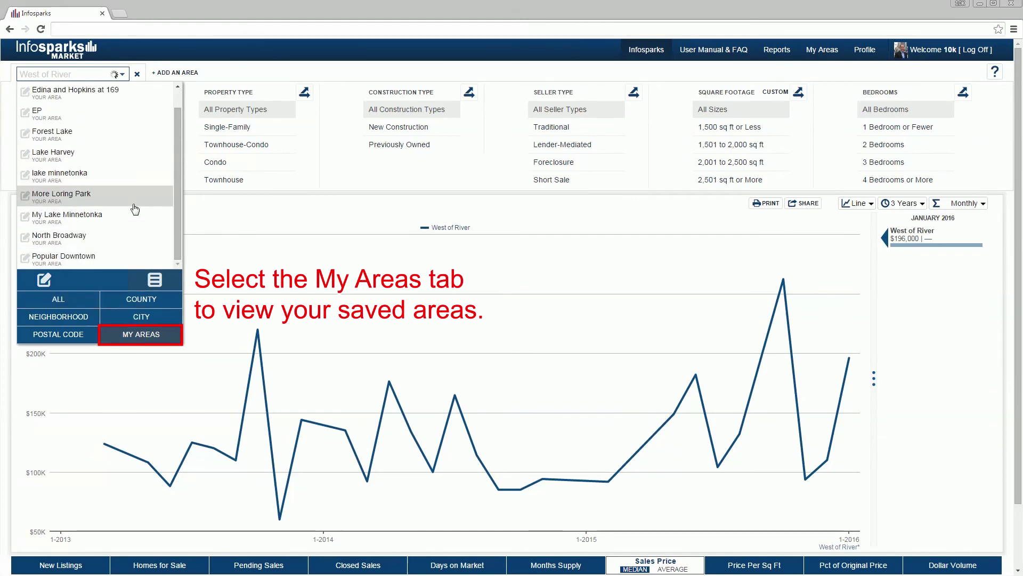
pyautogui.scroll(-3, 135, 209)
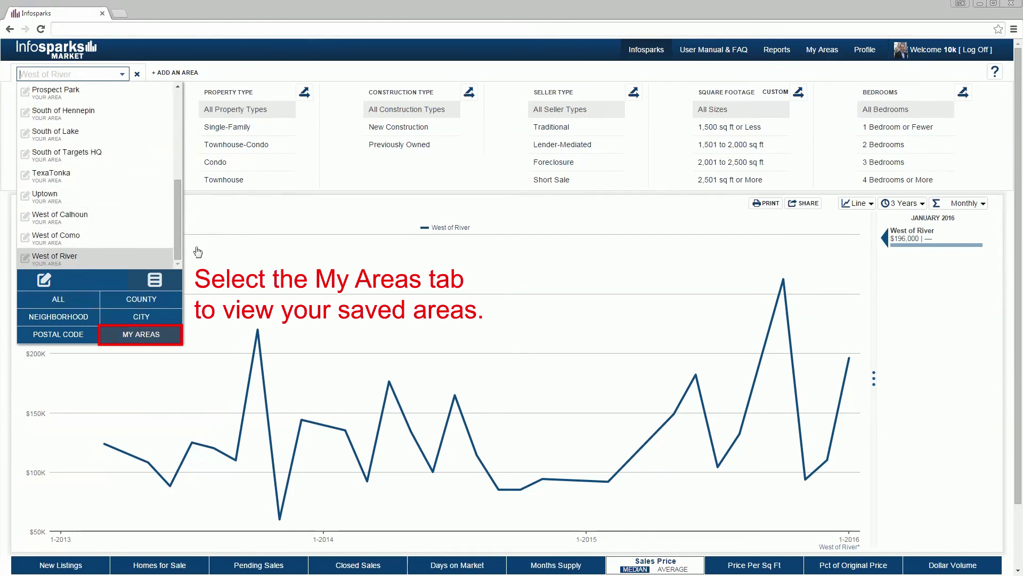
pyautogui.click(918, 276)
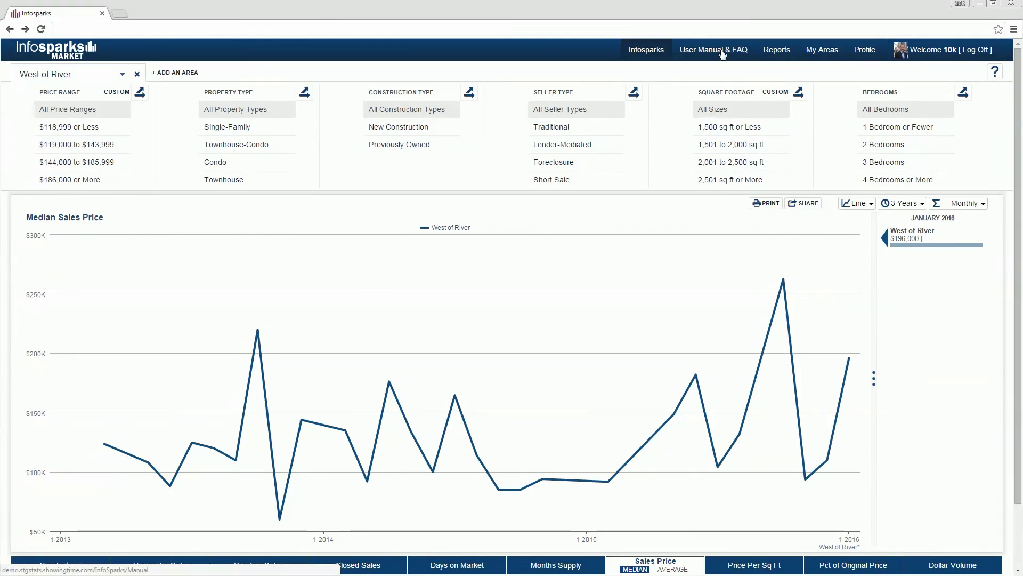
pyautogui.click(705, 52)
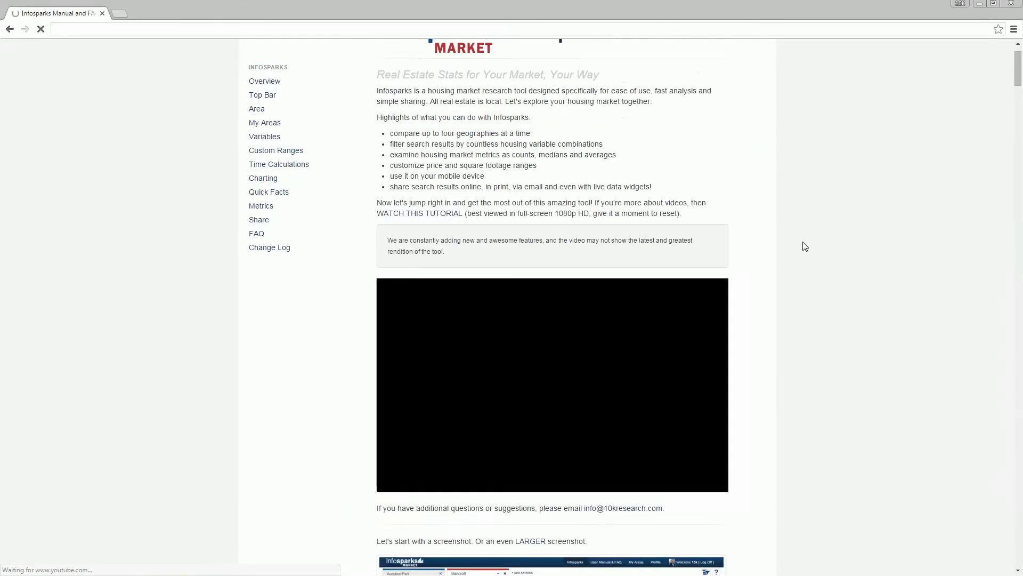